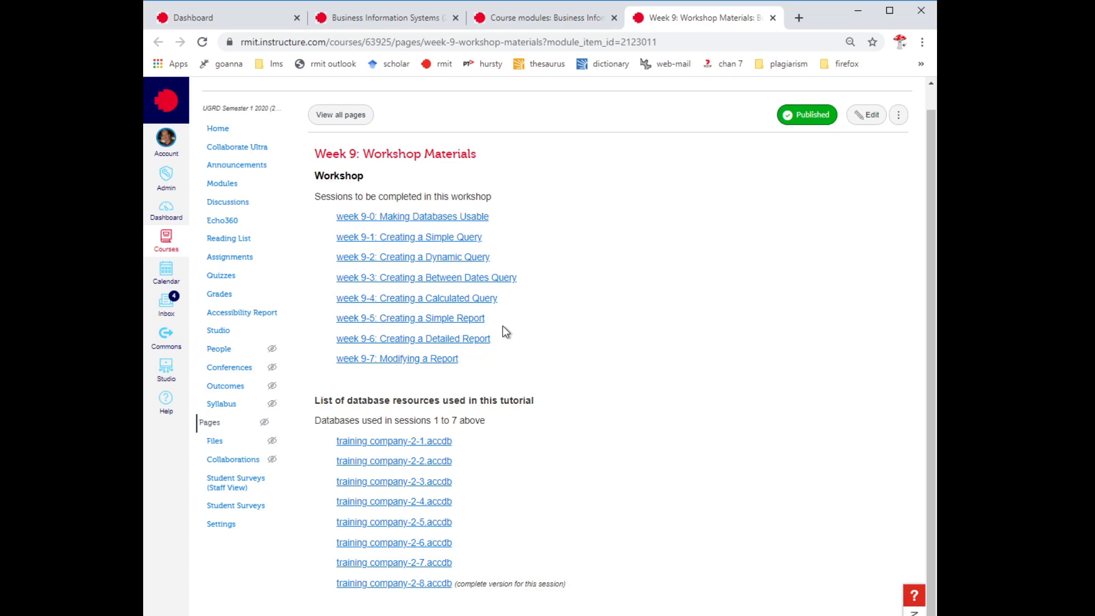
Open the "week 9-5: Creating a Simple Report" page from the workshop materials and read its introduction and first instruction
{"action": "middle_click", "coordinate": [407, 324]}
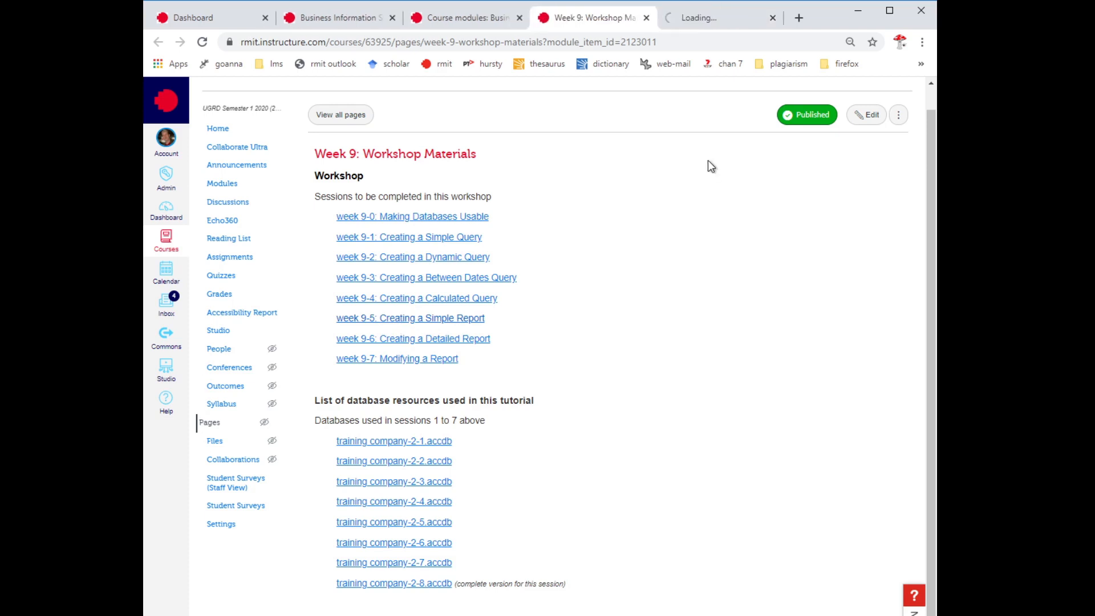
{"action": "left_click", "coordinate": [708, 20]}
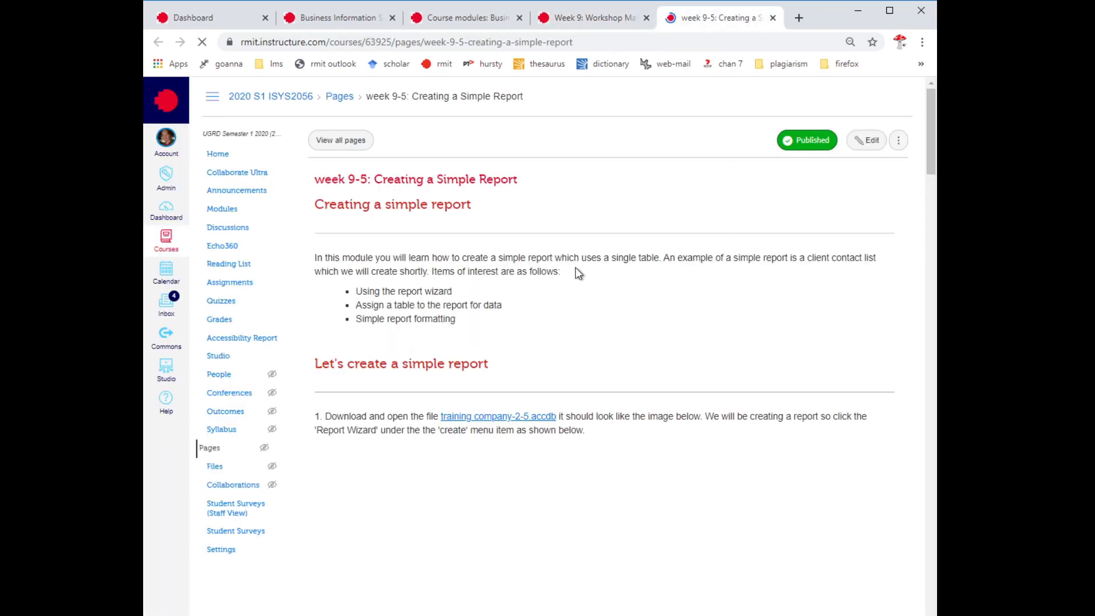
{"action": "left_click_drag", "start_coordinate": [457, 292], "coordinate": [363, 294]}
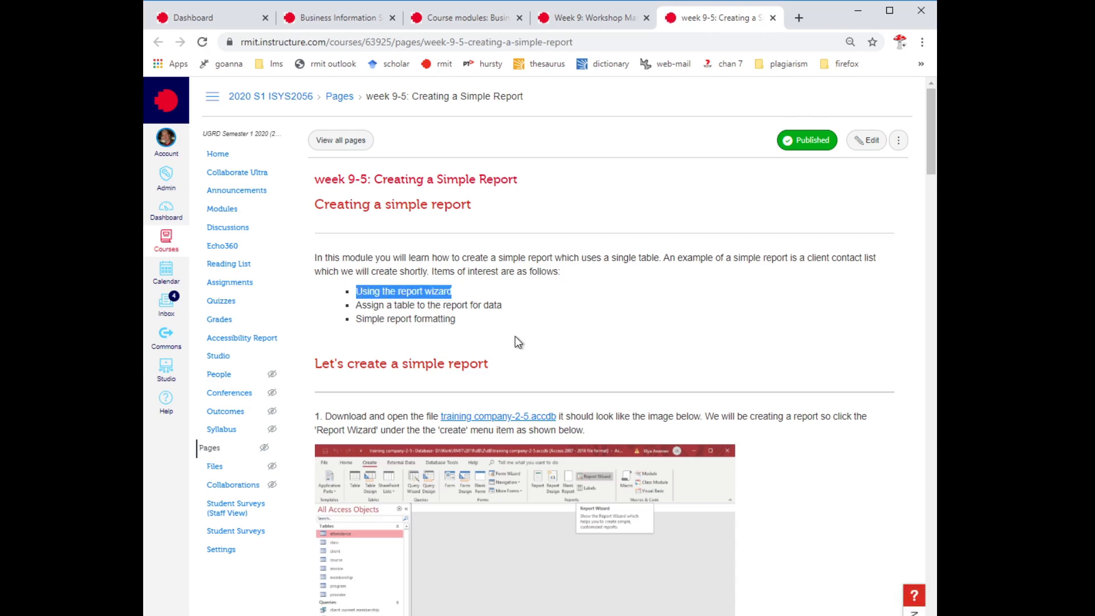
{"action": "left_click", "coordinate": [519, 321]}
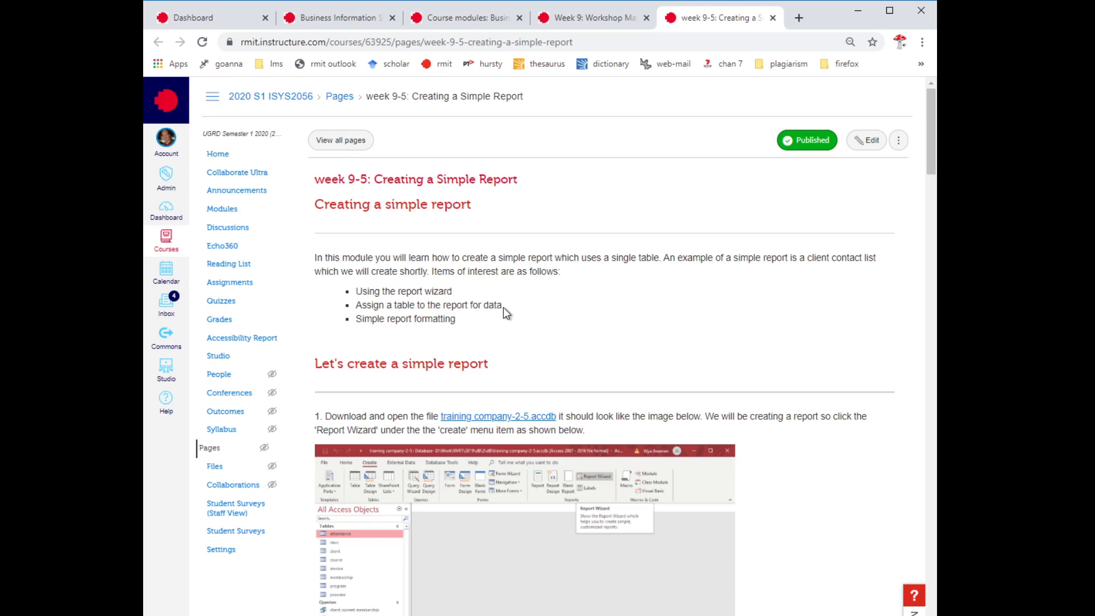
{"action": "scroll", "coordinate": [571, 342], "scroll_direction": "down", "scroll_amount": 2}
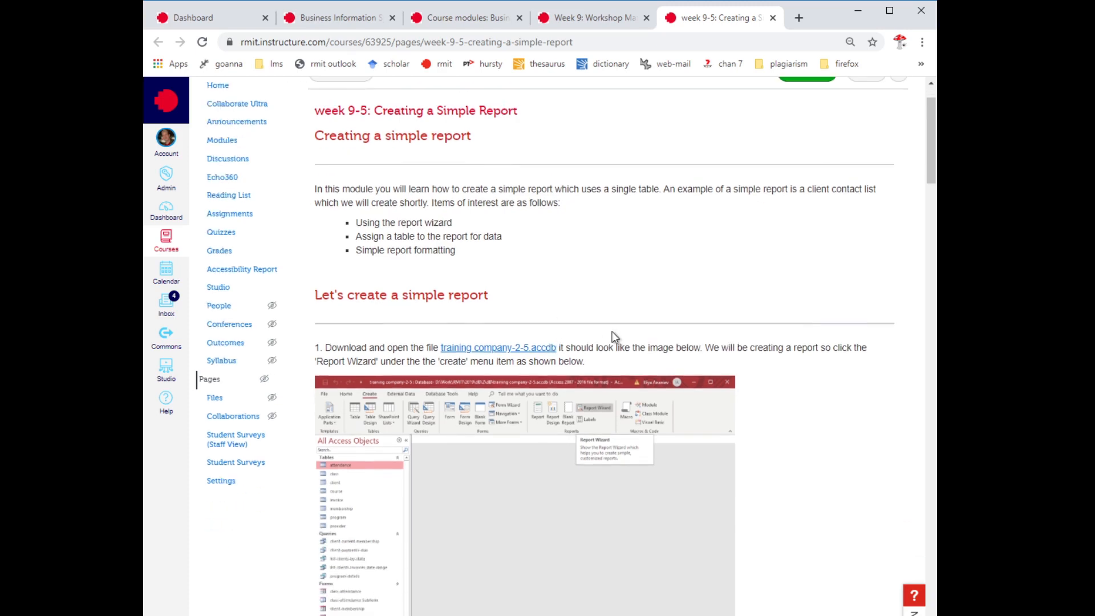
{"action": "scroll", "coordinate": [623, 335], "scroll_direction": "down", "scroll_amount": 1}
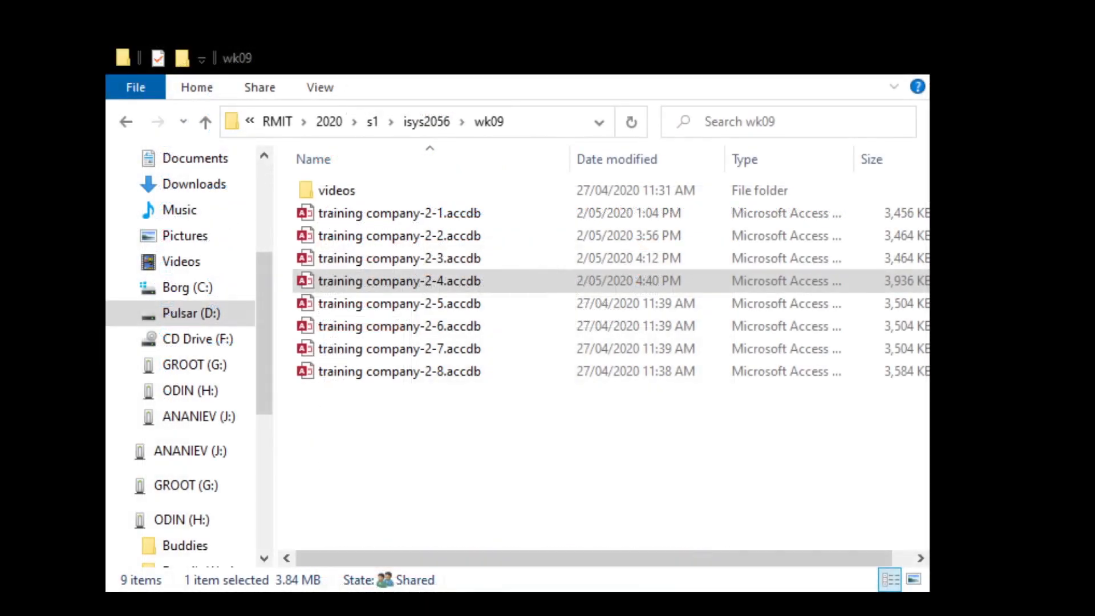
Open training company-2-5.accdb from the wk09 folder in Access and enable its blocked content
{"action": "left_click", "coordinate": [401, 307]}
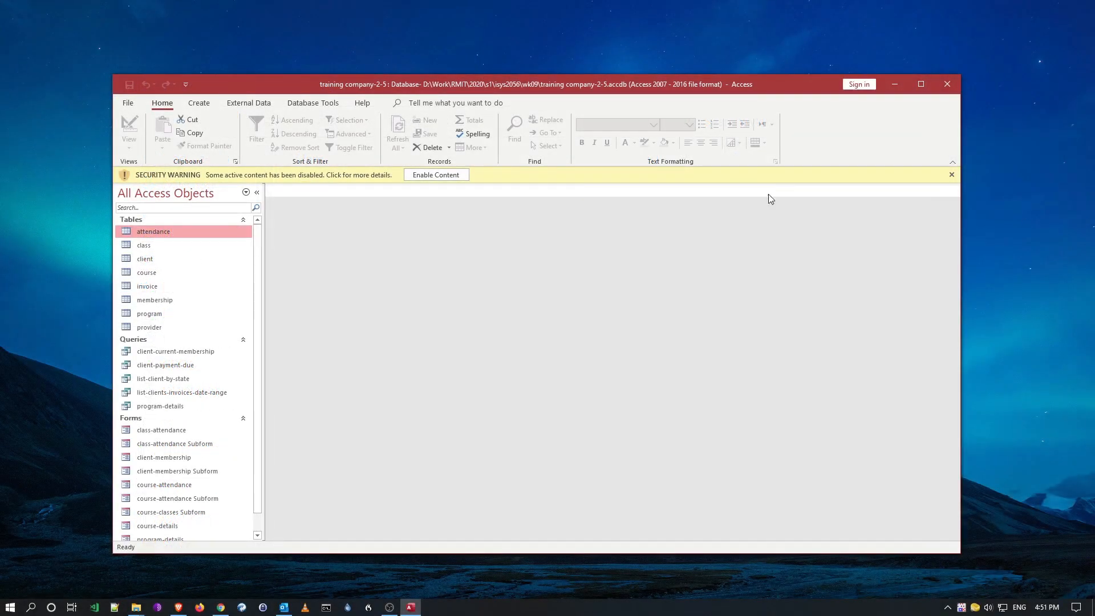
{"action": "double_click", "coordinate": [511, 74]}
{"action": "left_click", "coordinate": [429, 102]}
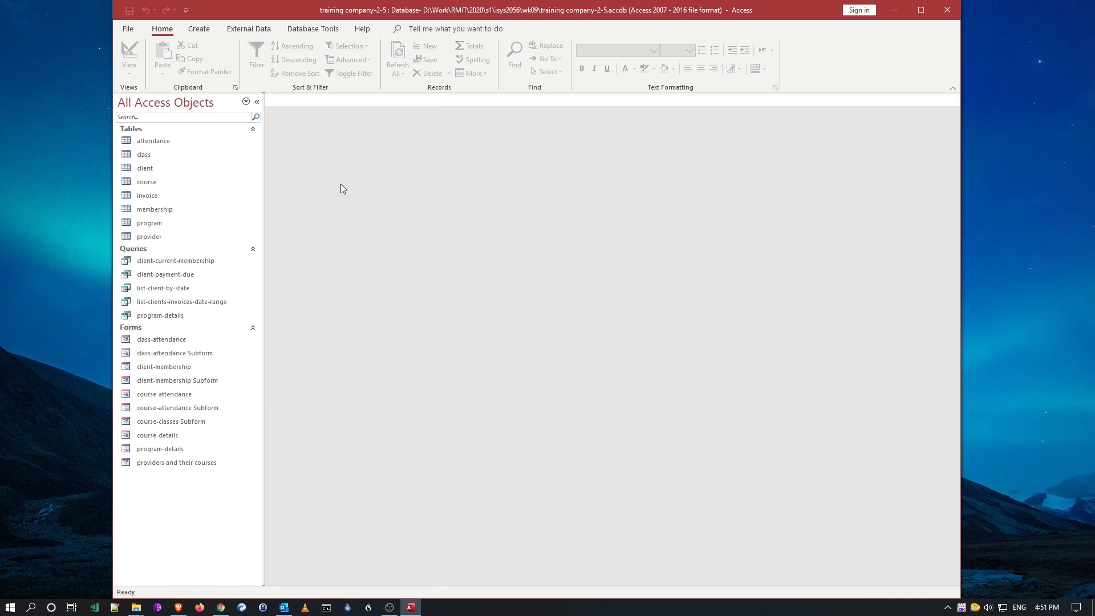
Start the Report Wizard with the client table as the data source
{"action": "left_click", "coordinate": [166, 171]}
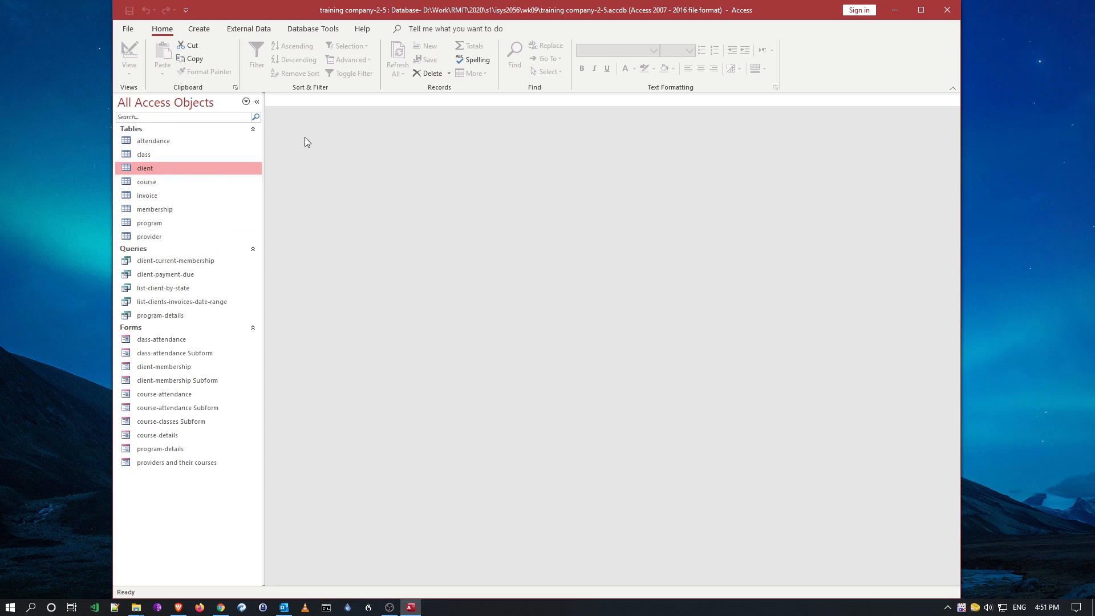
{"action": "left_click", "coordinate": [201, 30]}
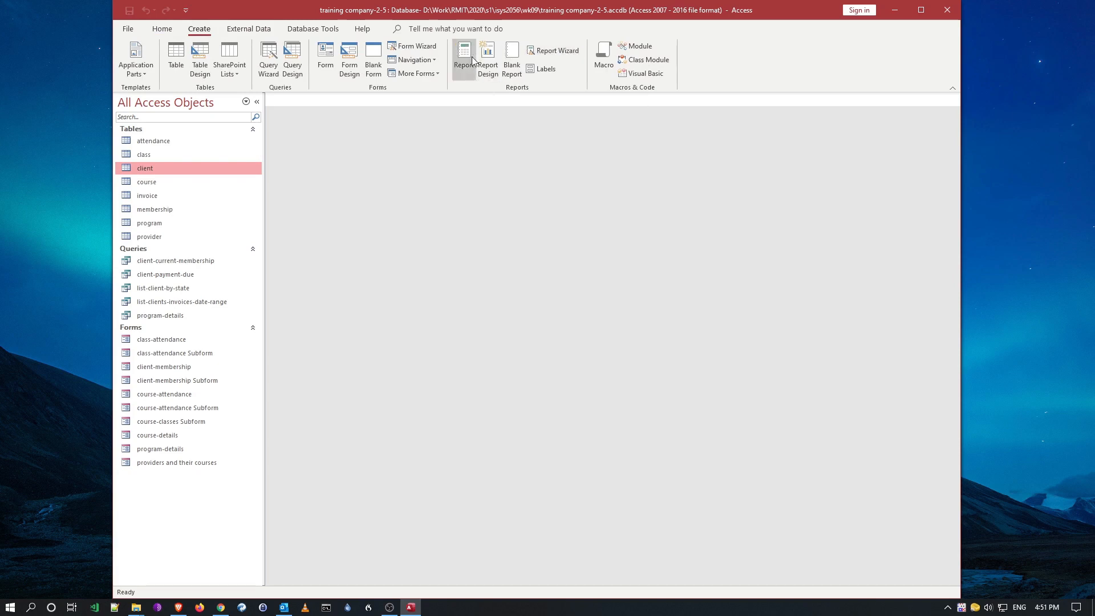
{"action": "left_click", "coordinate": [555, 52]}
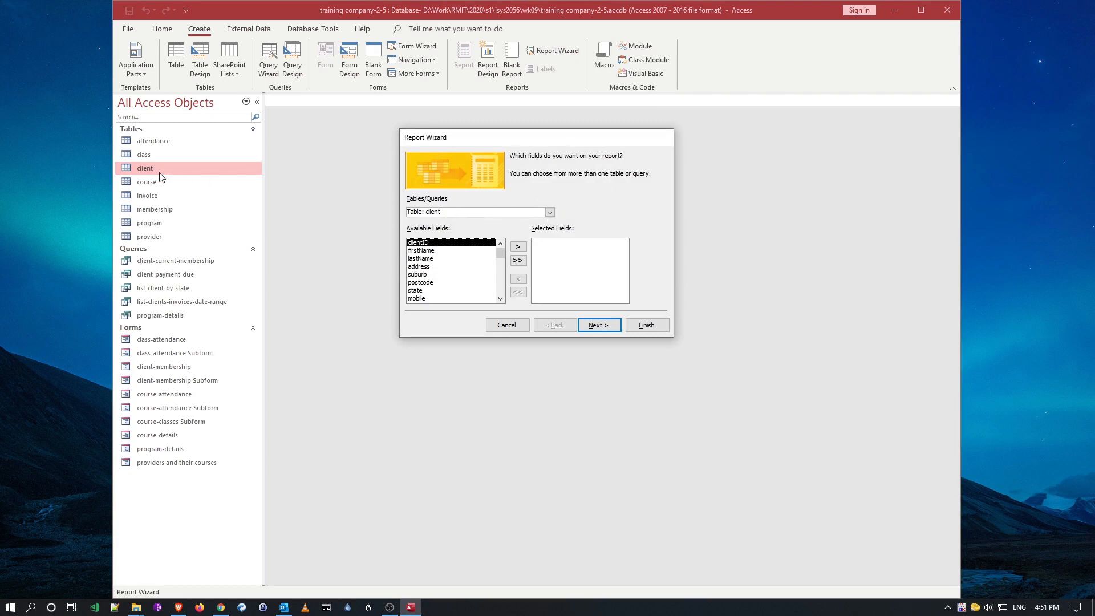
{"action": "left_click", "coordinate": [550, 212]}
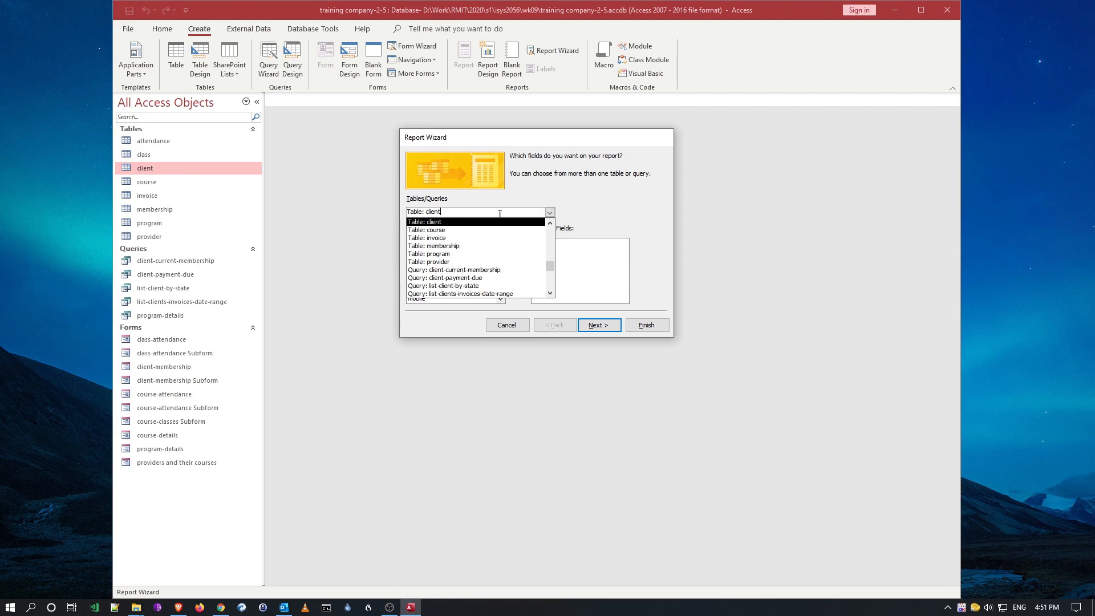
{"action": "left_click", "coordinate": [441, 224]}
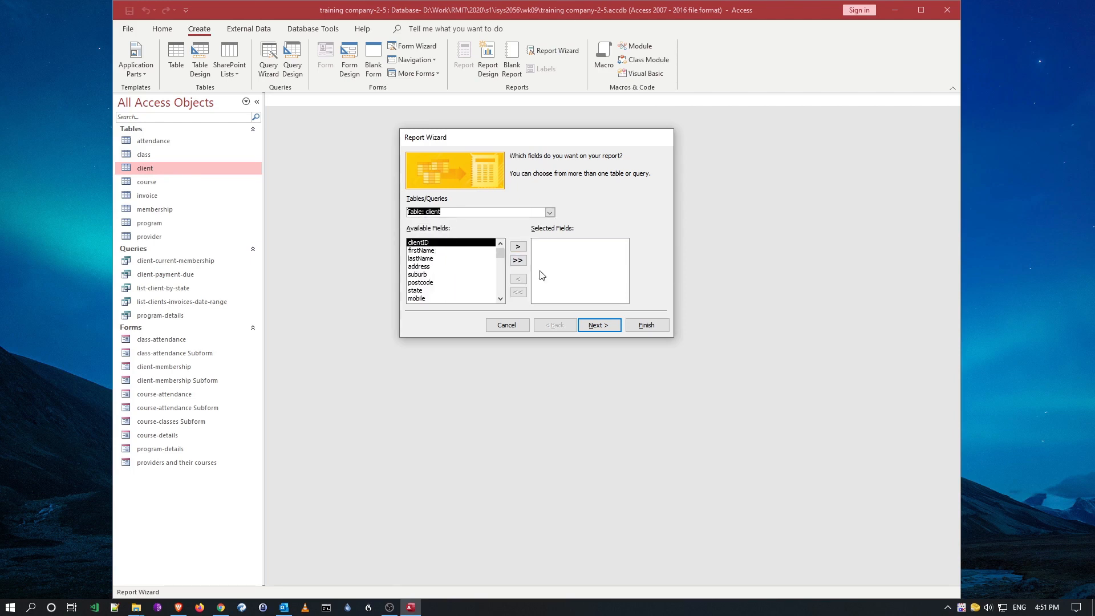
Include all client fields in the report except address and suburb, and continue to the grouping options
{"action": "left_click", "coordinate": [519, 262]}
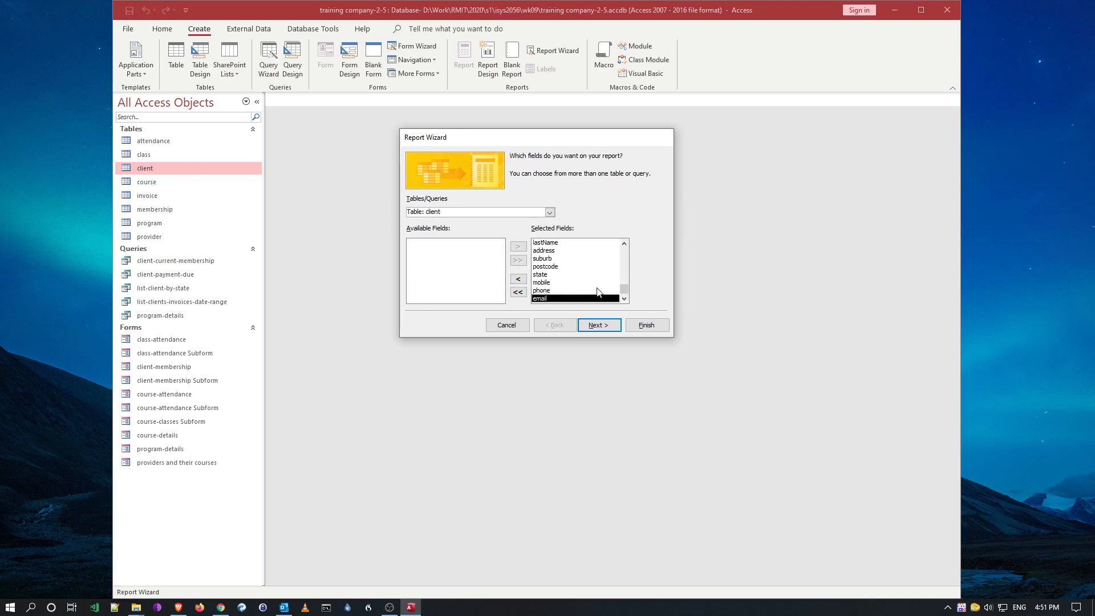
{"action": "left_click_drag", "start_coordinate": [623, 290], "coordinate": [624, 247]}
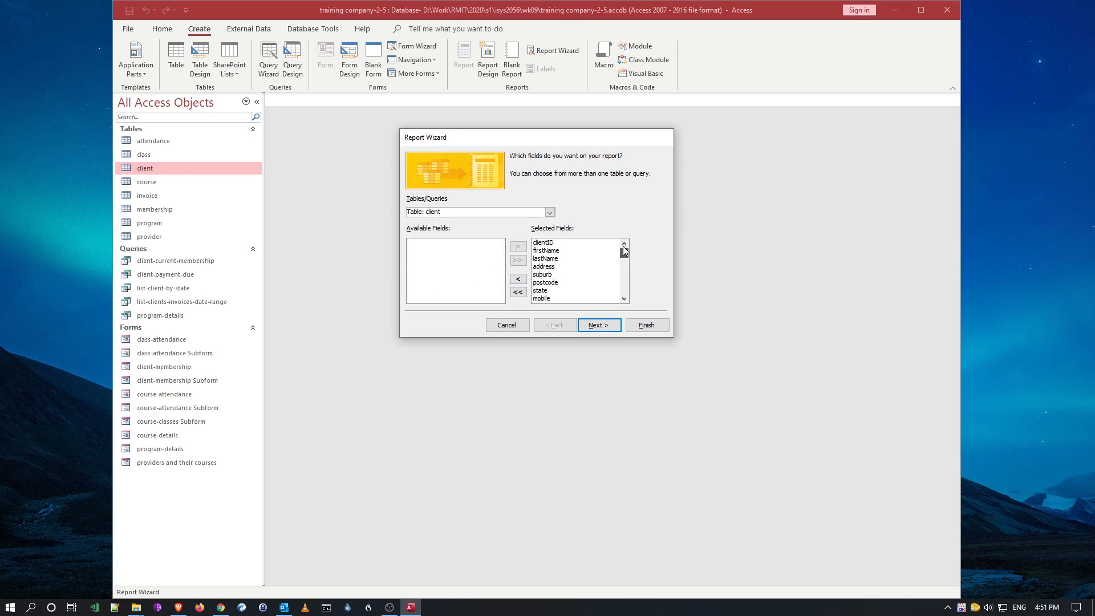
{"action": "left_click", "coordinate": [546, 258]}
{"action": "left_click", "coordinate": [547, 266]}
{"action": "left_click", "coordinate": [548, 274]}
{"action": "left_click", "coordinate": [547, 267]}
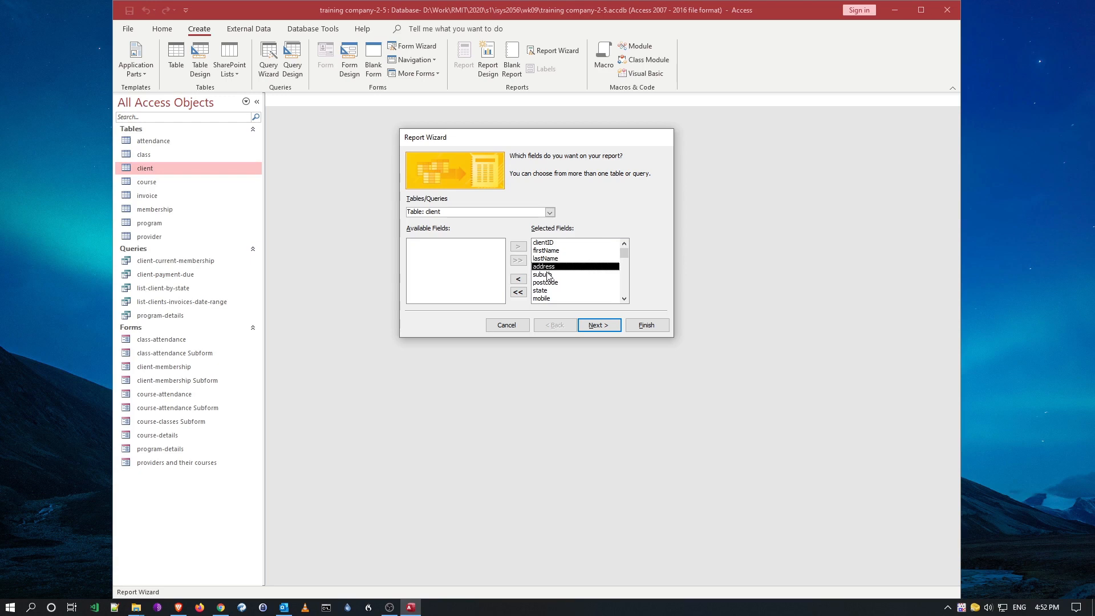
{"action": "left_click", "coordinate": [519, 279]}
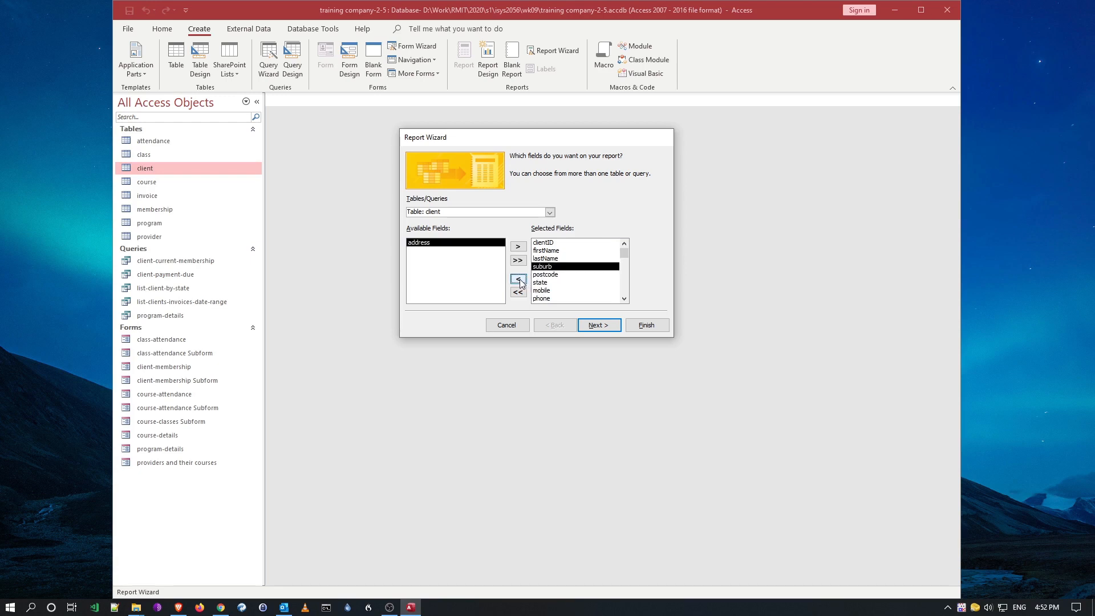
{"action": "double_click", "coordinate": [546, 267]}
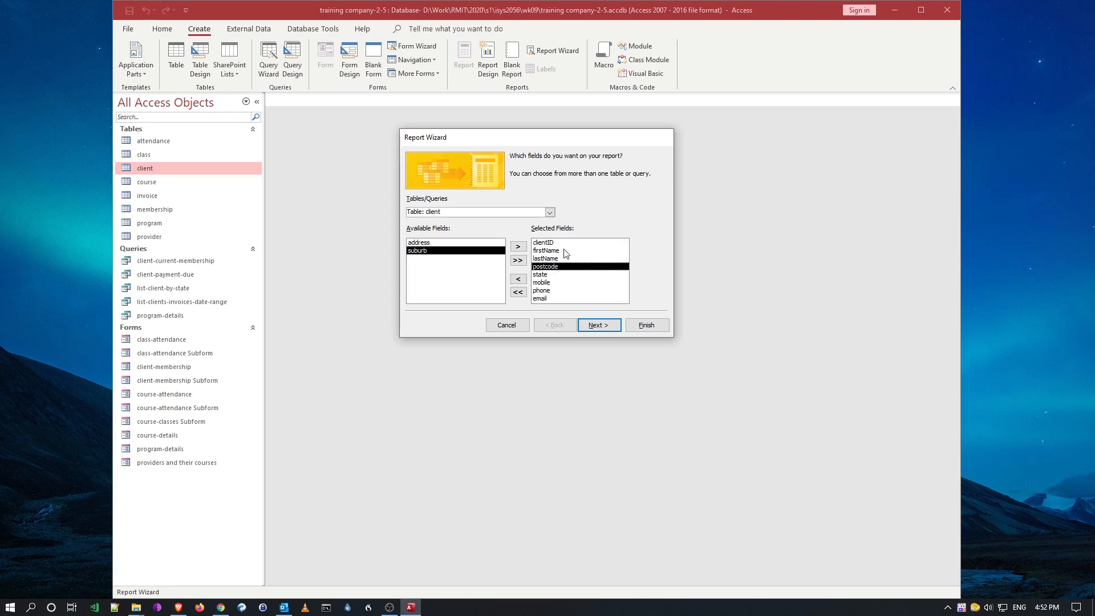
{"action": "left_click", "coordinate": [541, 245]}
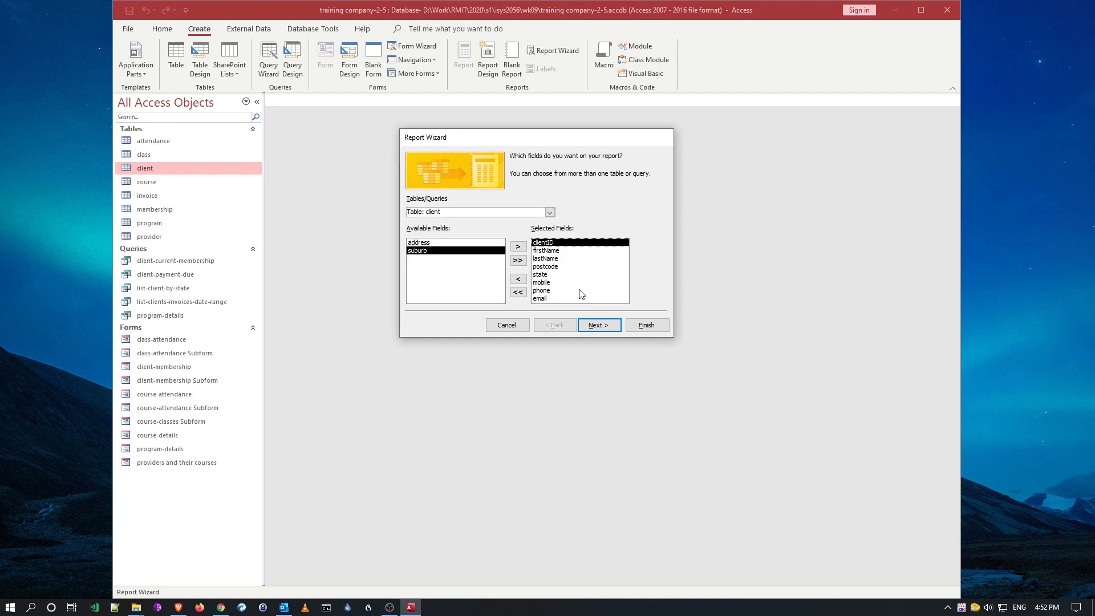
{"action": "left_click", "coordinate": [601, 329]}
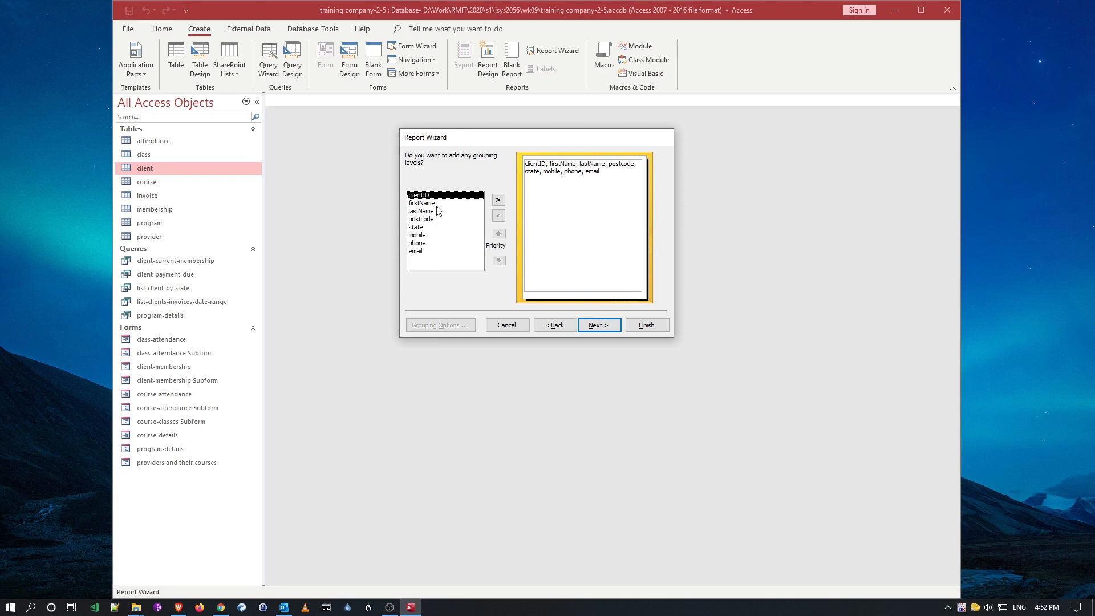
{"action": "left_click", "coordinate": [437, 227]}
{"action": "left_click", "coordinate": [498, 200]}
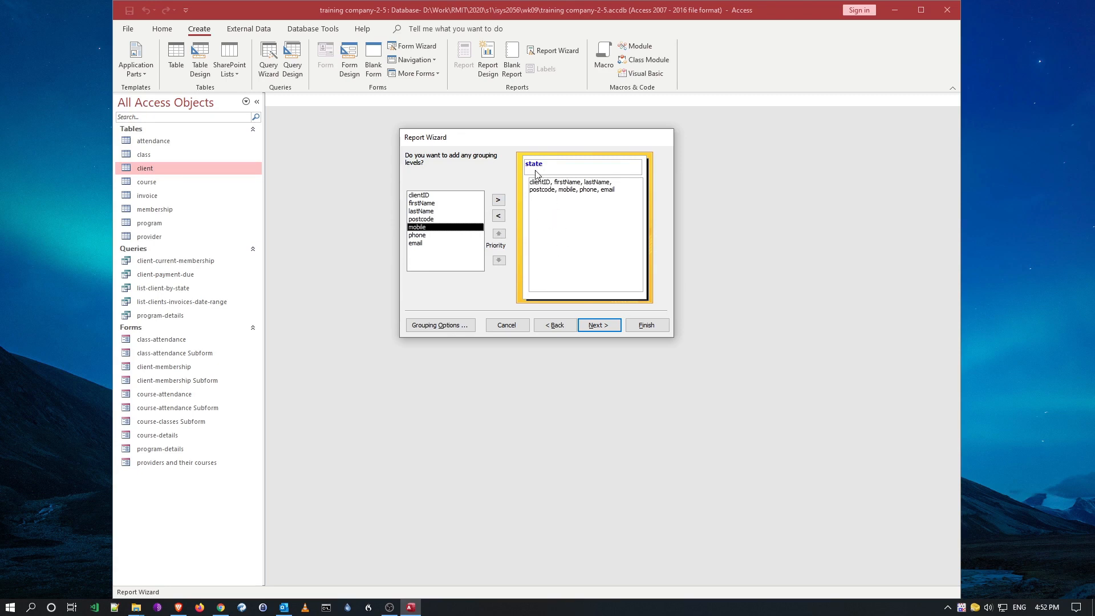
{"action": "left_click", "coordinate": [498, 216]}
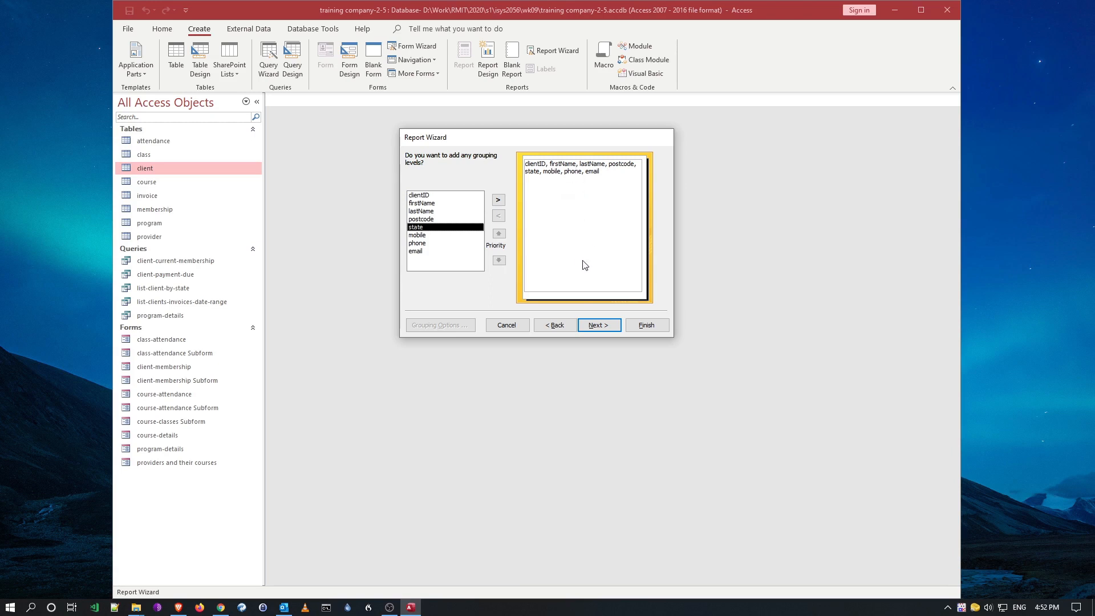
Continue without grouping levels and sort the report's records by lastName in ascending order
{"action": "left_click", "coordinate": [597, 327]}
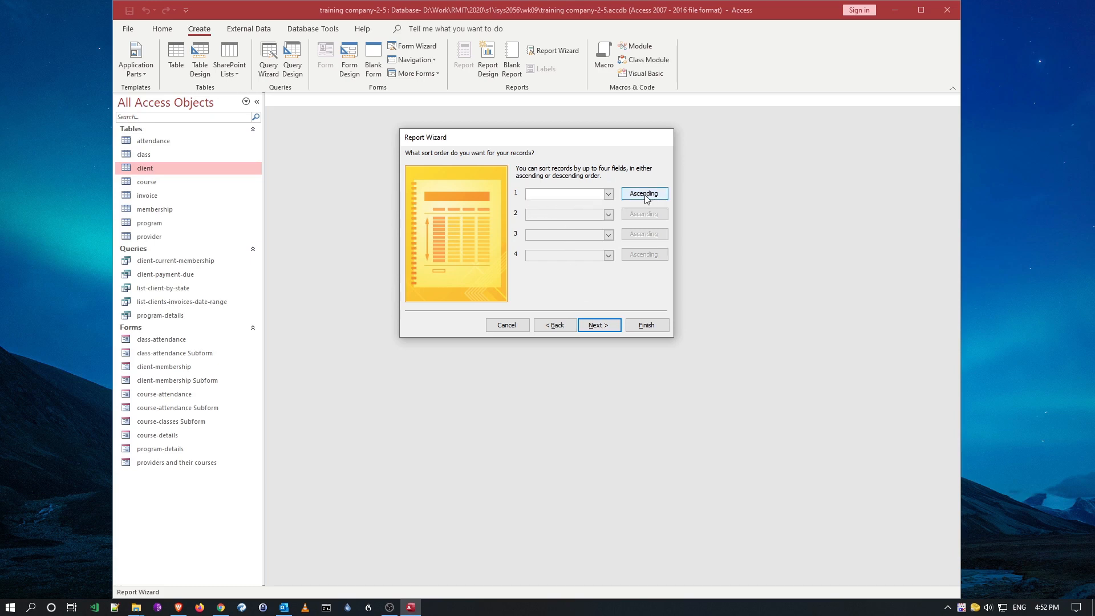
{"action": "left_click", "coordinate": [608, 194]}
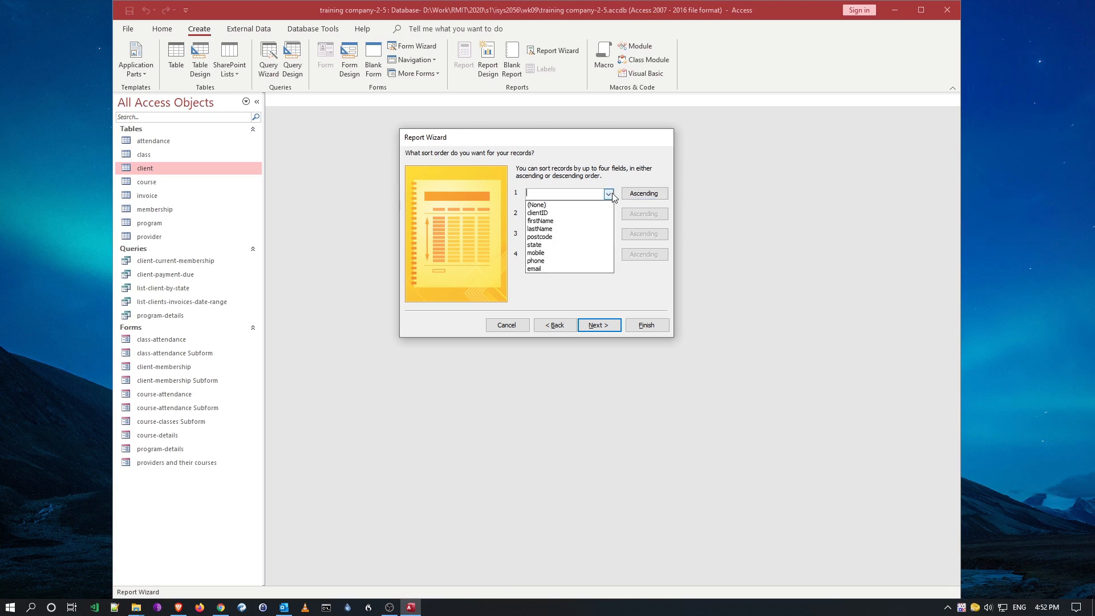
{"action": "left_click", "coordinate": [556, 229]}
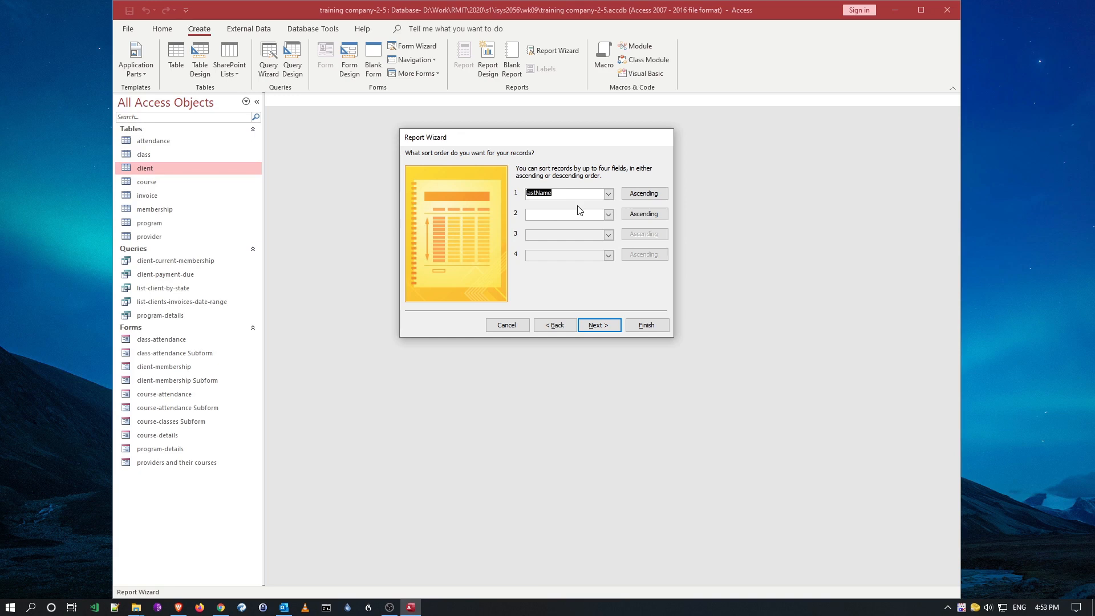
{"action": "left_click", "coordinate": [636, 195]}
{"action": "left_click", "coordinate": [638, 197]}
{"action": "left_click", "coordinate": [629, 197]}
{"action": "left_click", "coordinate": [633, 196]}
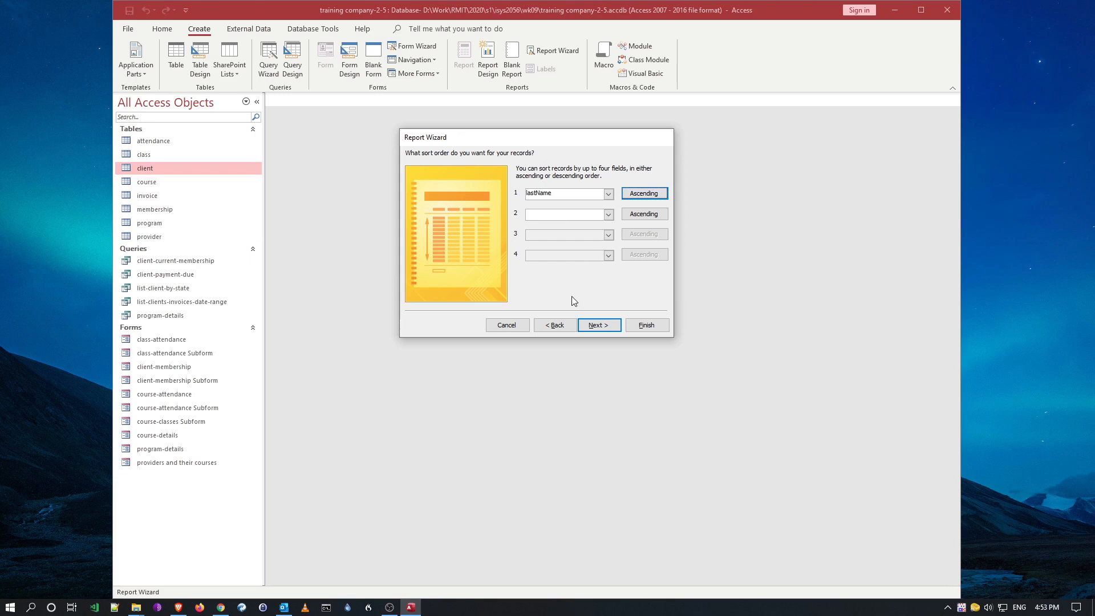
{"action": "left_click", "coordinate": [598, 324]}
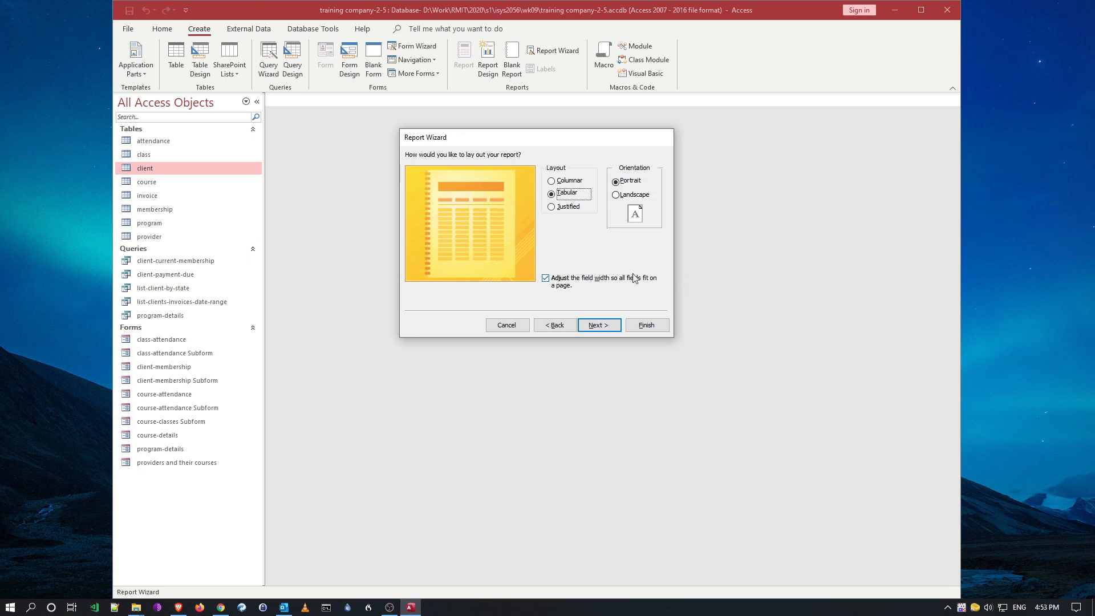
Lay out the report as Tabular in Landscape orientation
{"action": "left_click", "coordinate": [618, 197]}
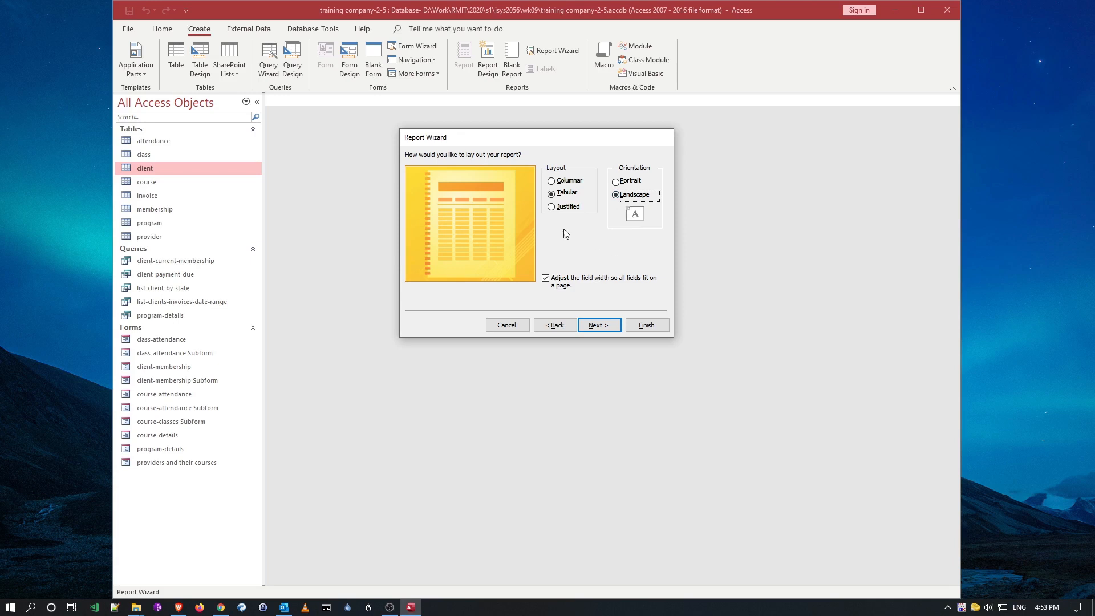
{"action": "left_click", "coordinate": [552, 208]}
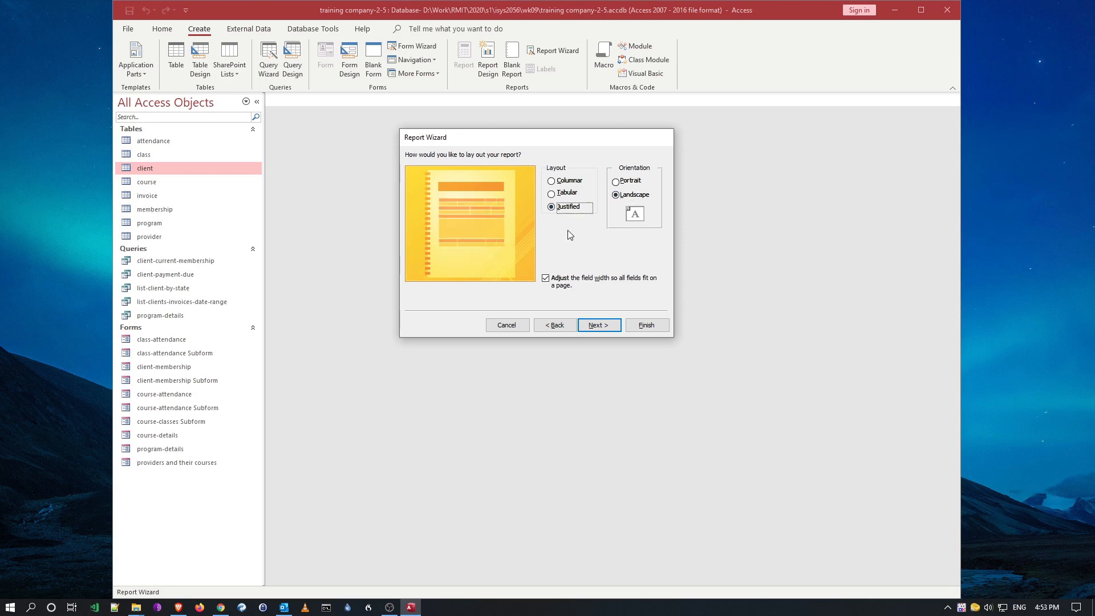
{"action": "left_click", "coordinate": [553, 195]}
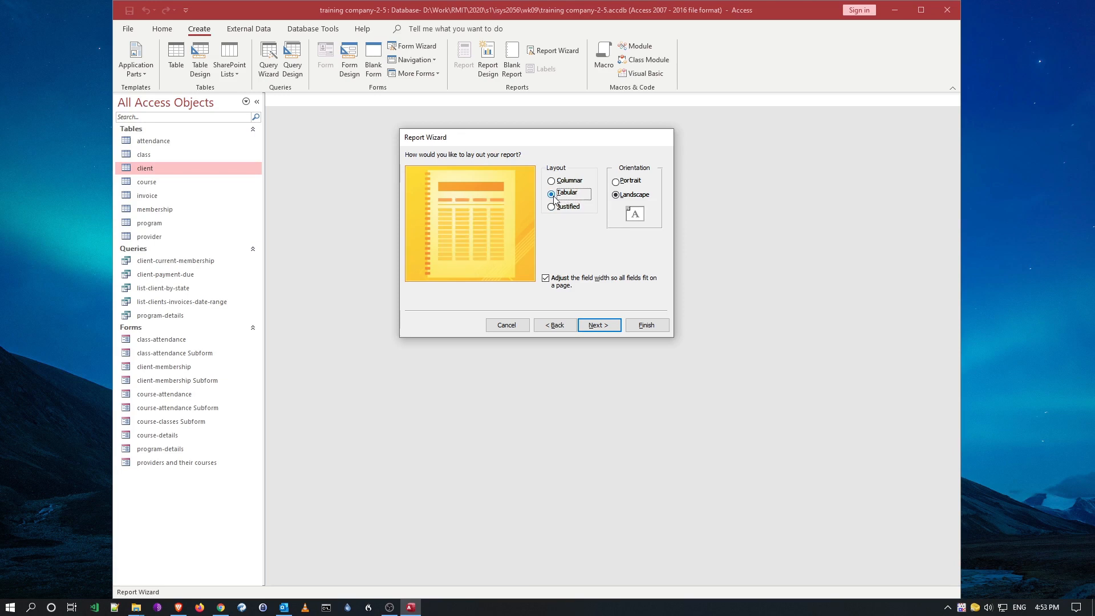
{"action": "left_click", "coordinate": [598, 325]}
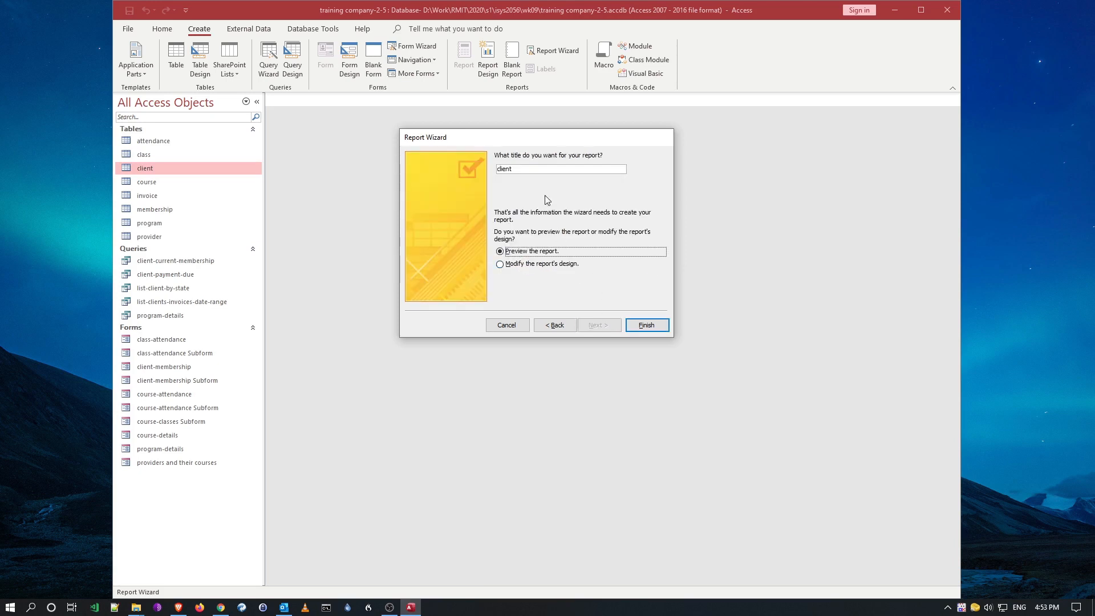
Title the report client-list and finish the wizard with the report preview
{"action": "left_click", "coordinate": [532, 170]}
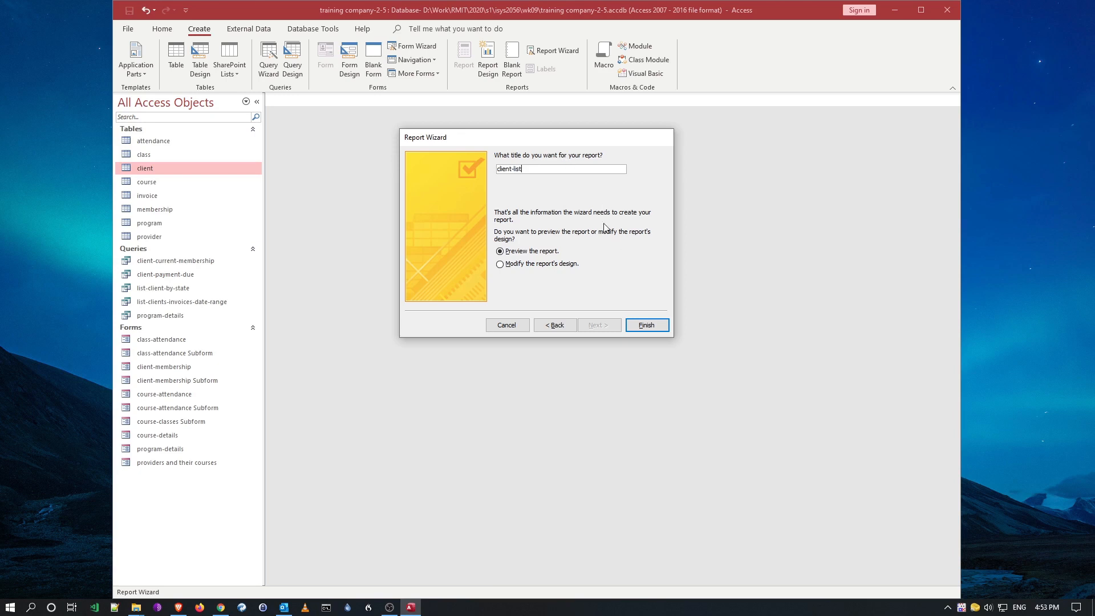
{"action": "double_click", "coordinate": [527, 168]}
{"action": "left_click", "coordinate": [647, 324]}
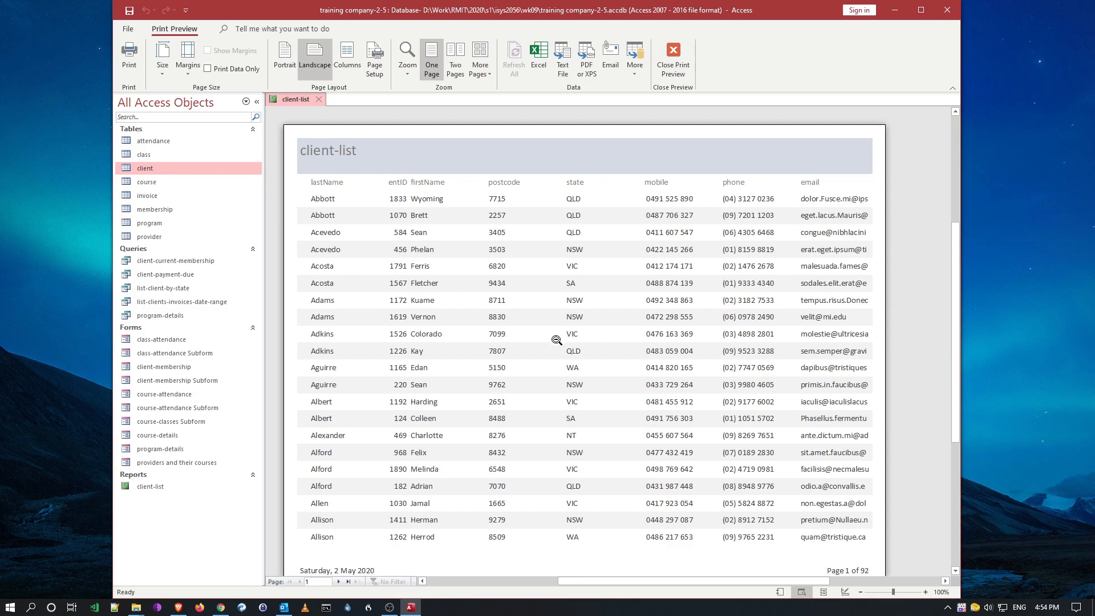
Examine the first page of the client-list preview and go to page 2
{"action": "scroll", "coordinate": [502, 357], "scroll_direction": "down", "scroll_amount": 1}
{"action": "scroll", "coordinate": [502, 357], "scroll_direction": "up", "scroll_amount": 1}
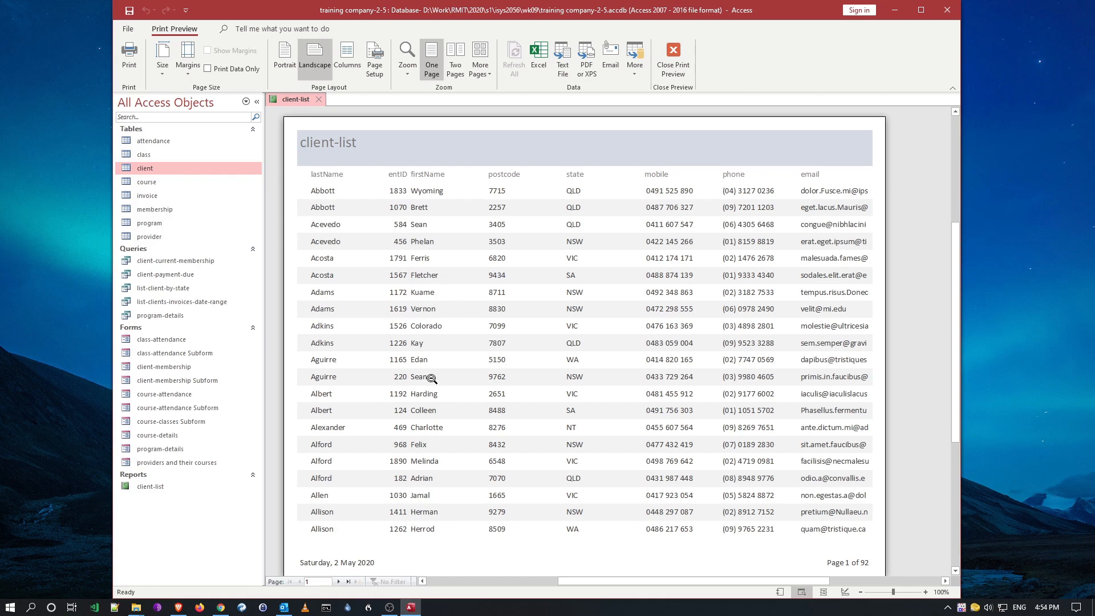
{"action": "left_click", "coordinate": [339, 580]}
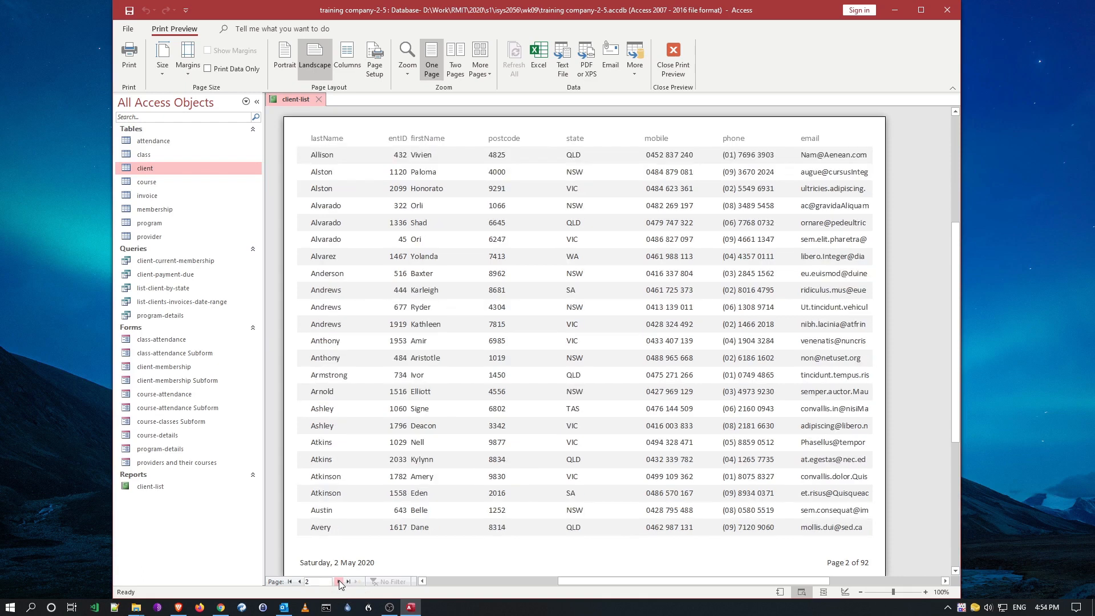
Page through the client-list print preview from page 2 to page 12
{"action": "left_click", "coordinate": [339, 580]}
{"action": "left_click", "coordinate": [339, 580]}
{"action": "left_click", "coordinate": [339, 581]}
{"action": "left_click", "coordinate": [338, 580]}
{"action": "left_click", "coordinate": [339, 580]}
{"action": "left_click", "coordinate": [339, 580]}
{"action": "left_click", "coordinate": [339, 580]}
{"action": "left_click", "coordinate": [338, 580]}
{"action": "left_click", "coordinate": [339, 580]}
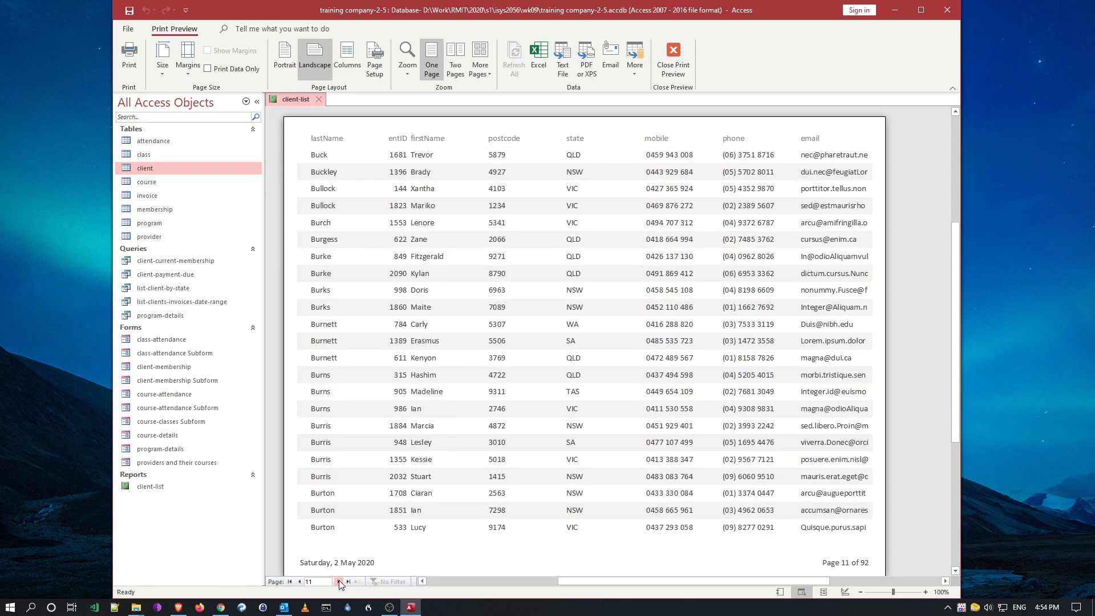
{"action": "left_click", "coordinate": [339, 580]}
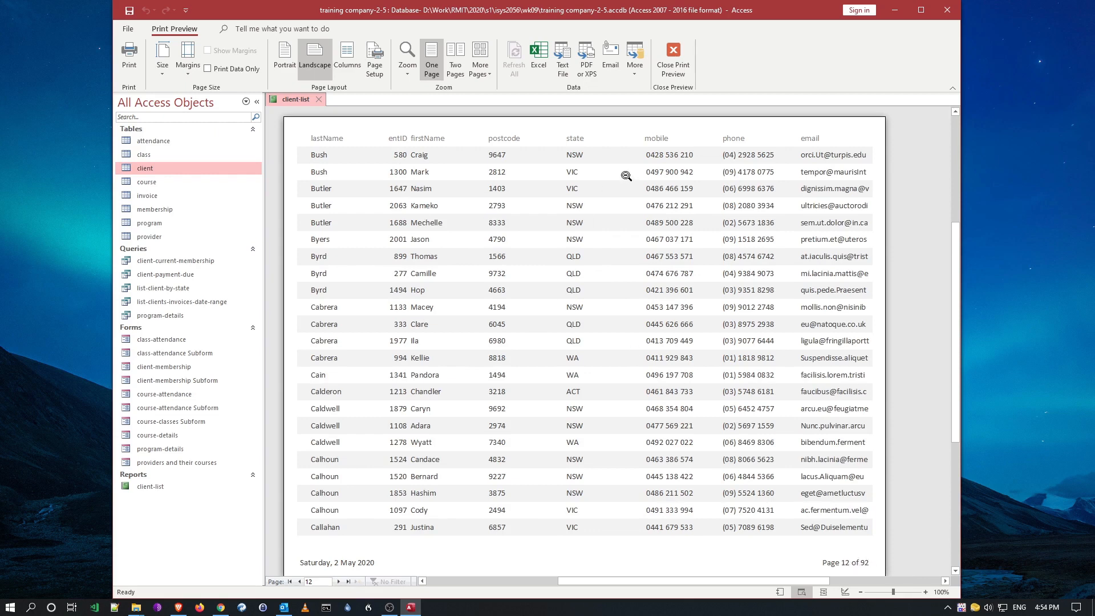
Close the print preview, check the client-list report in Report View and return to Design View
{"action": "left_click", "coordinate": [674, 57]}
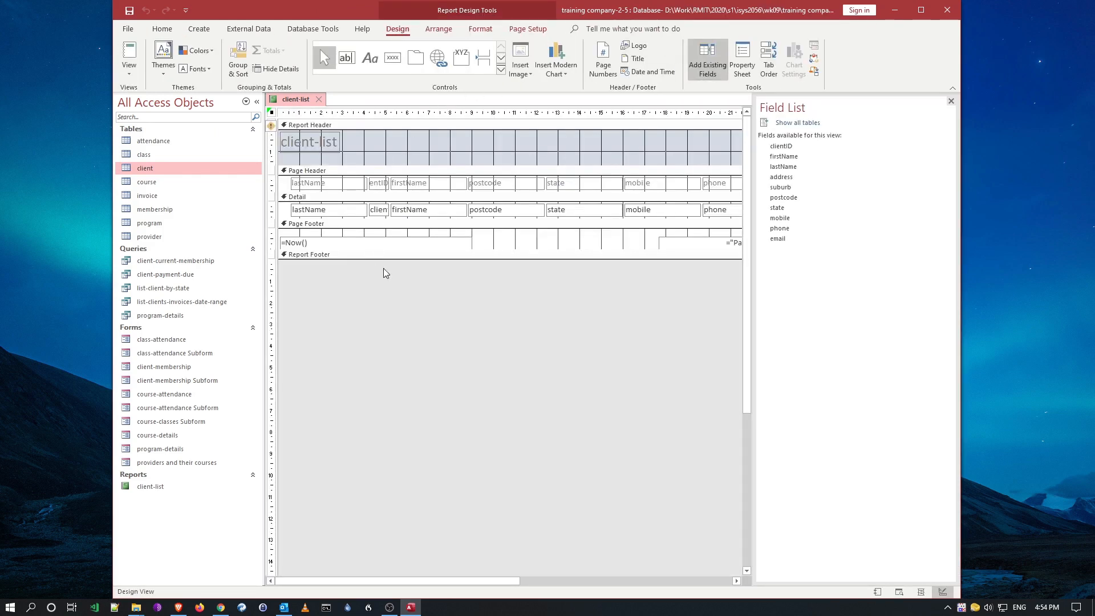
{"action": "left_click", "coordinate": [131, 76]}
{"action": "left_click", "coordinate": [163, 93]}
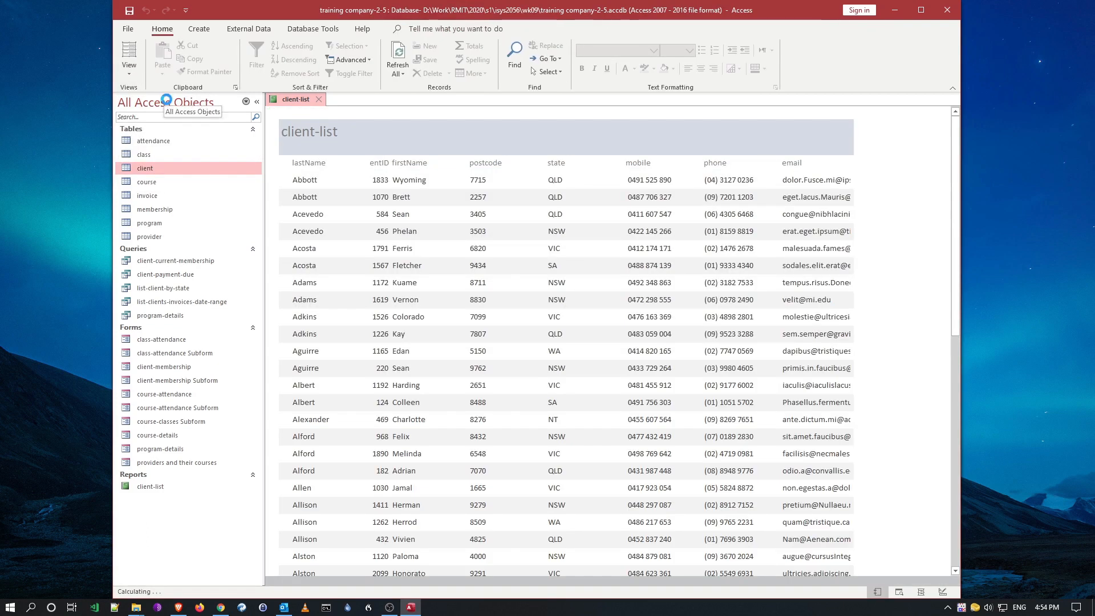
{"action": "left_click", "coordinate": [126, 73]}
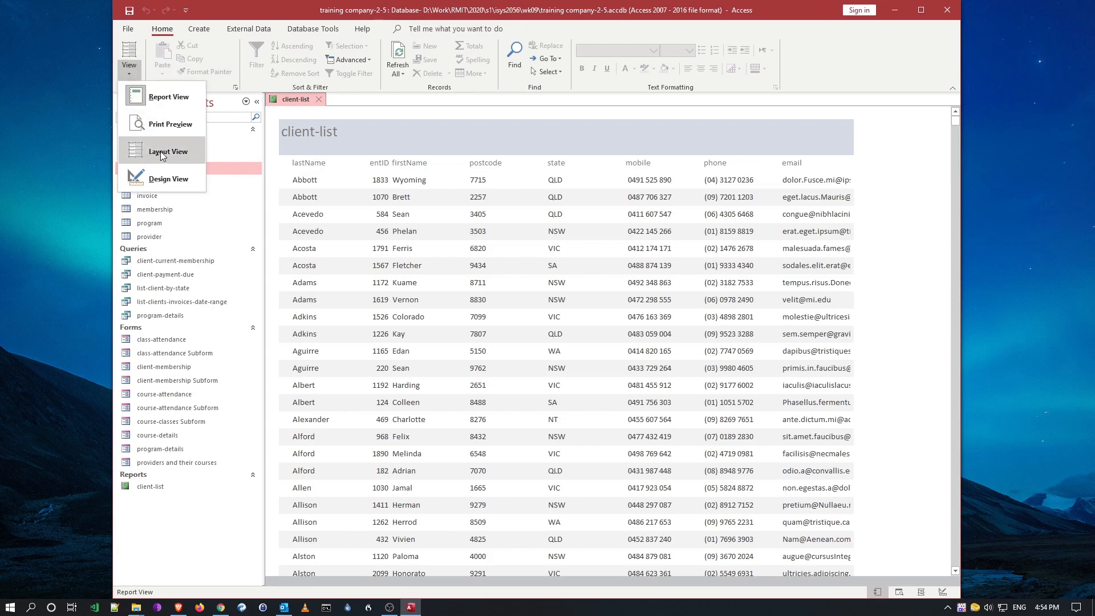
{"action": "left_click", "coordinate": [173, 180]}
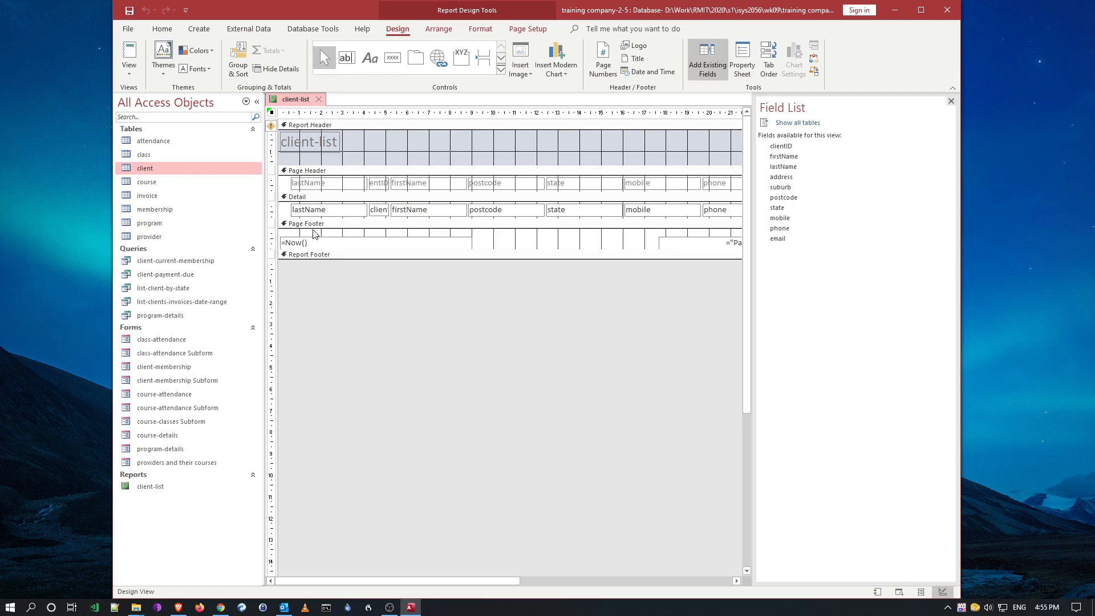
Expand the Report Footer section to about 0.8 cm high and close the Field List to reveal the full report width
{"action": "left_click_drag", "start_coordinate": [325, 259], "coordinate": [323, 276]}
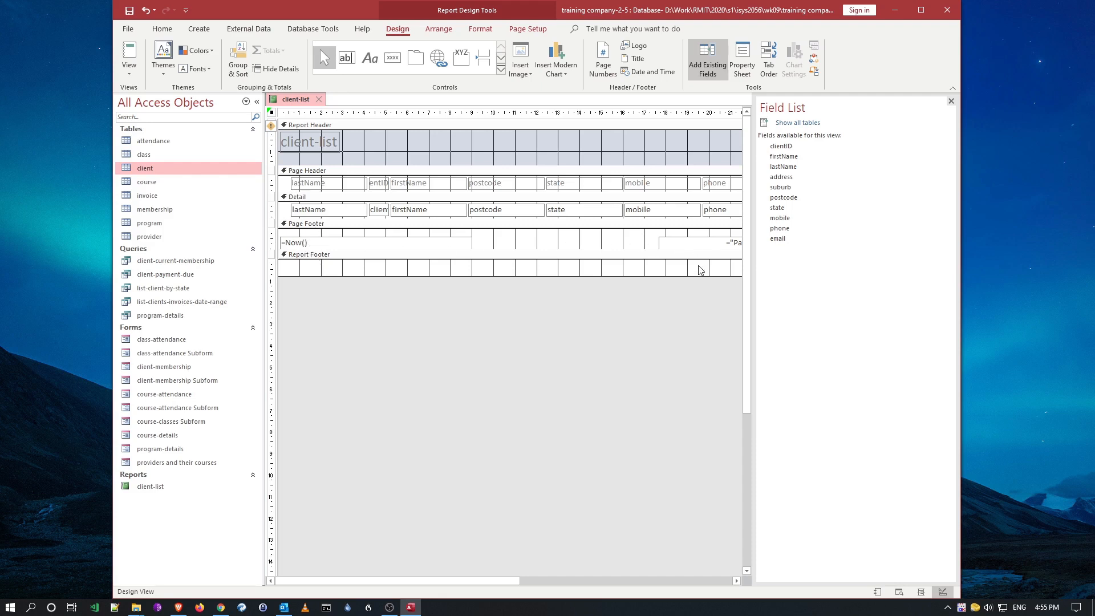
{"action": "left_click_drag", "start_coordinate": [504, 579], "coordinate": [574, 582]}
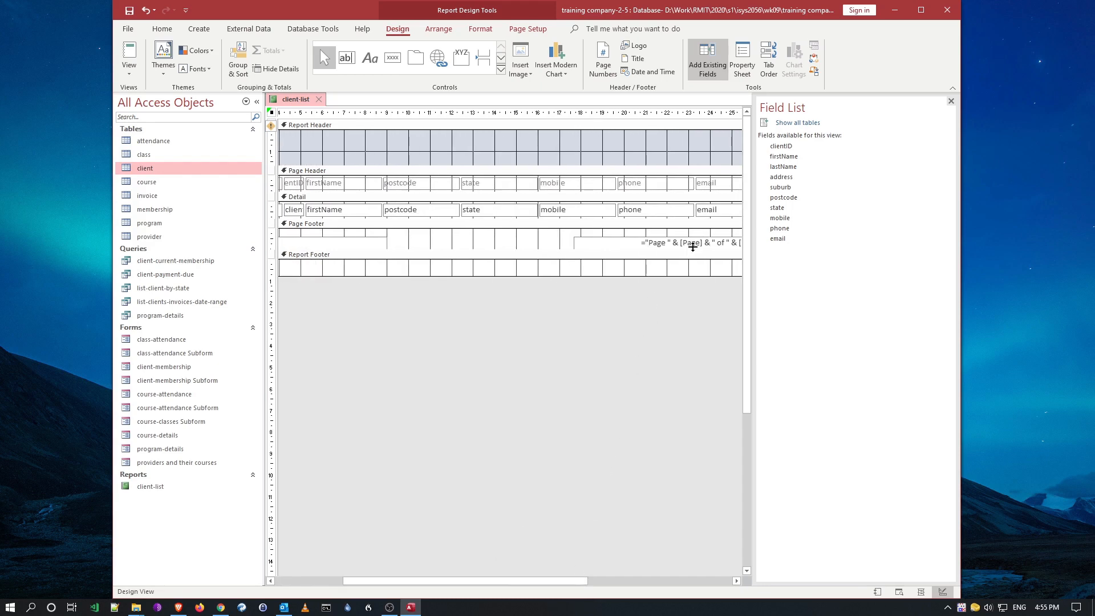
{"action": "left_click_drag", "start_coordinate": [492, 581], "coordinate": [410, 573]}
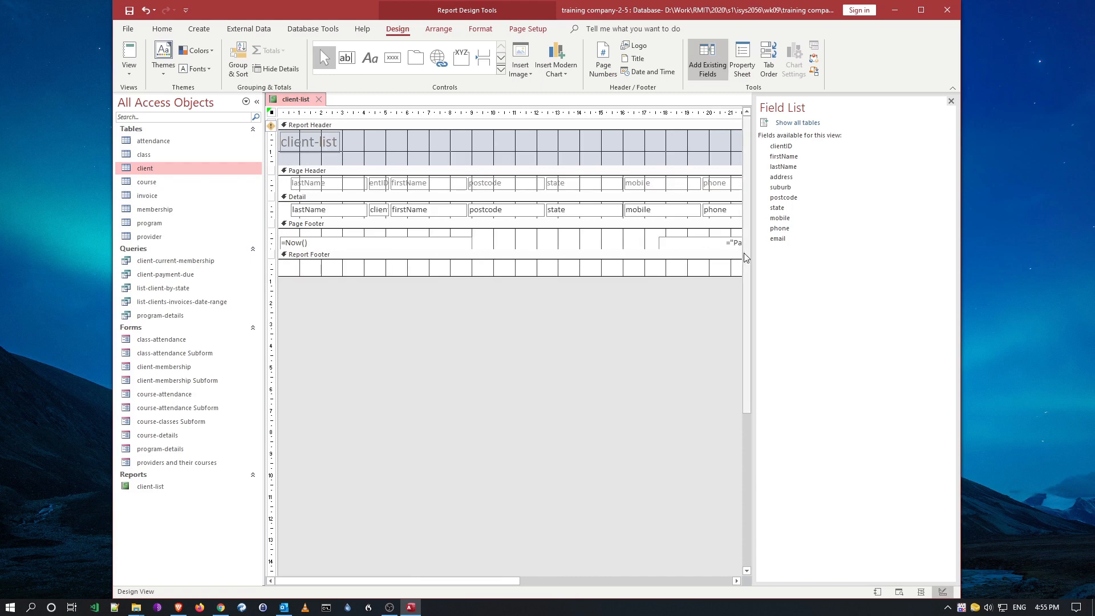
{"action": "left_click", "coordinate": [951, 102]}
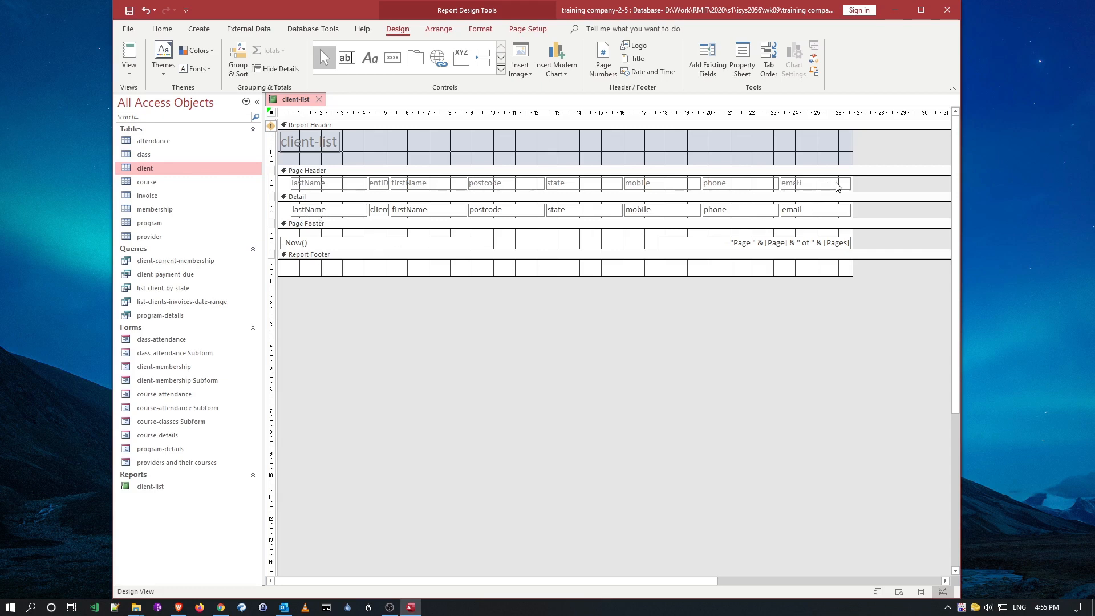
Narrow the postcode label and its Detail text box together to about 1.6 cm wide
{"action": "left_click", "coordinate": [806, 182]}
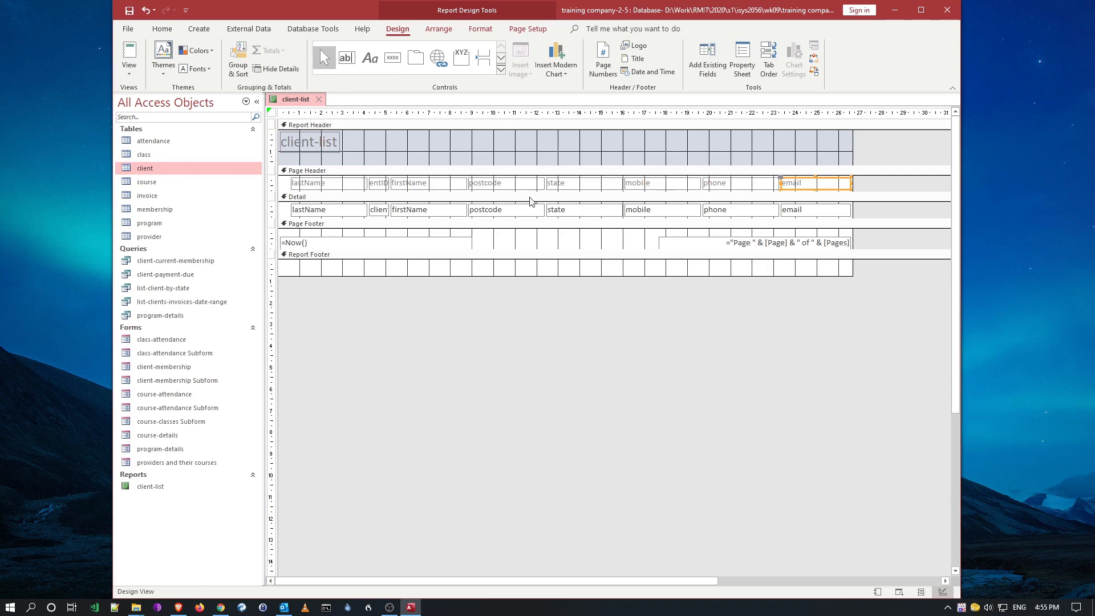
{"action": "left_click", "coordinate": [490, 185]}
{"action": "left_click", "coordinate": [504, 212], "text": "shift"}
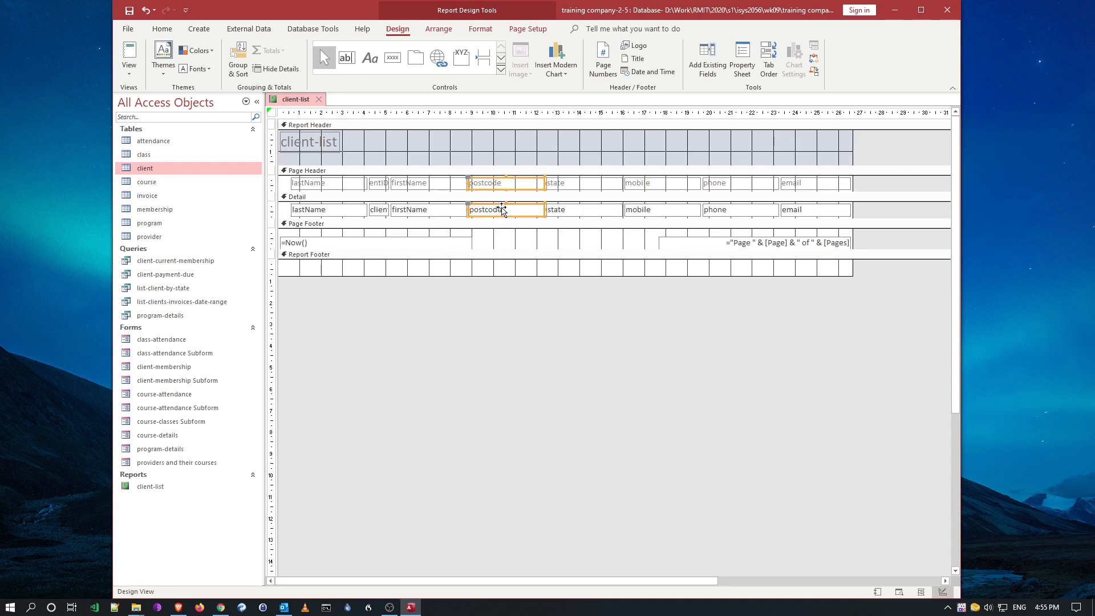
{"action": "left_click_drag", "start_coordinate": [535, 183], "coordinate": [504, 183]}
Shift the state, mobile, phone and email labels and text boxes left together until they sit beside the narrowed postcode column
{"action": "left_click", "coordinate": [550, 185]}
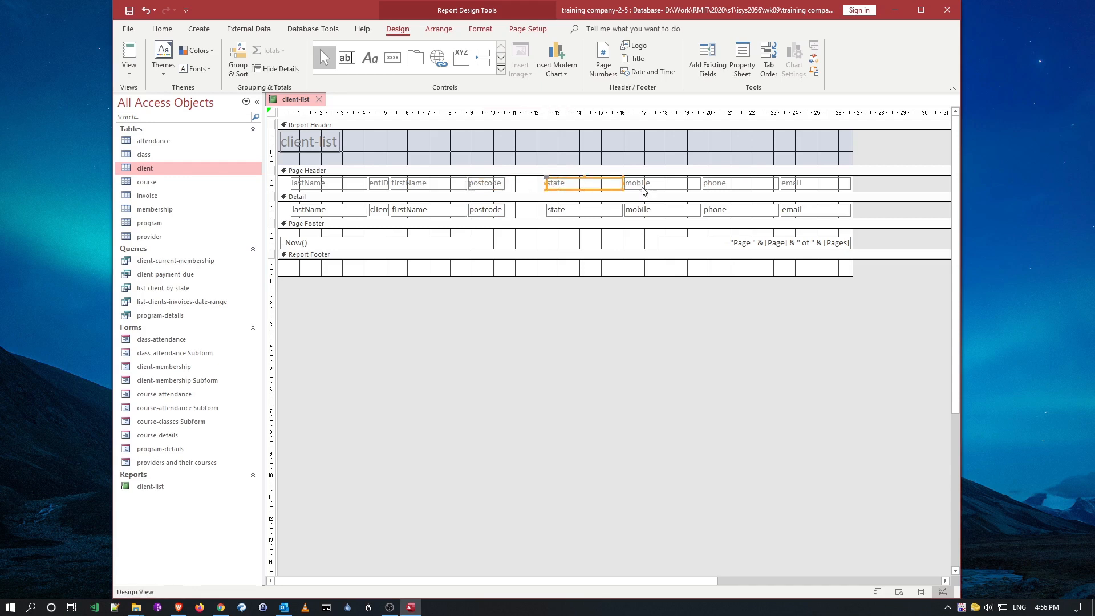
{"action": "left_click", "coordinate": [647, 190], "text": "shift"}
{"action": "left_click", "coordinate": [710, 187], "text": "shift"}
{"action": "left_click", "coordinate": [792, 187], "text": "shift"}
{"action": "left_click", "coordinate": [603, 212], "text": "shift"}
{"action": "left_click", "coordinate": [631, 212], "text": "shift"}
{"action": "left_click", "coordinate": [726, 213], "text": "shift"}
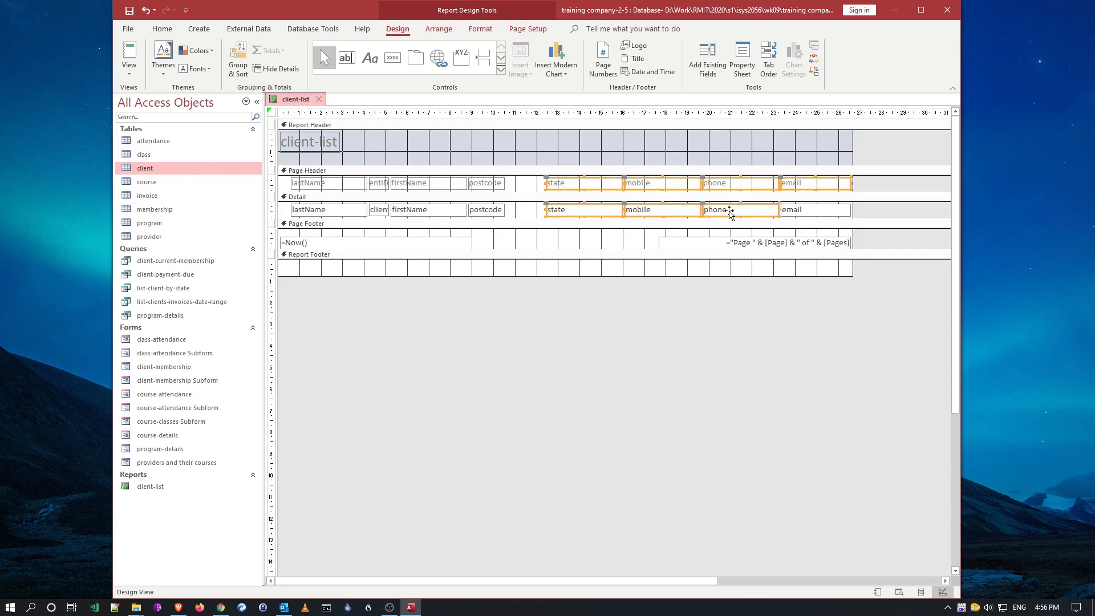
{"action": "left_click", "coordinate": [789, 214], "text": "shift"}
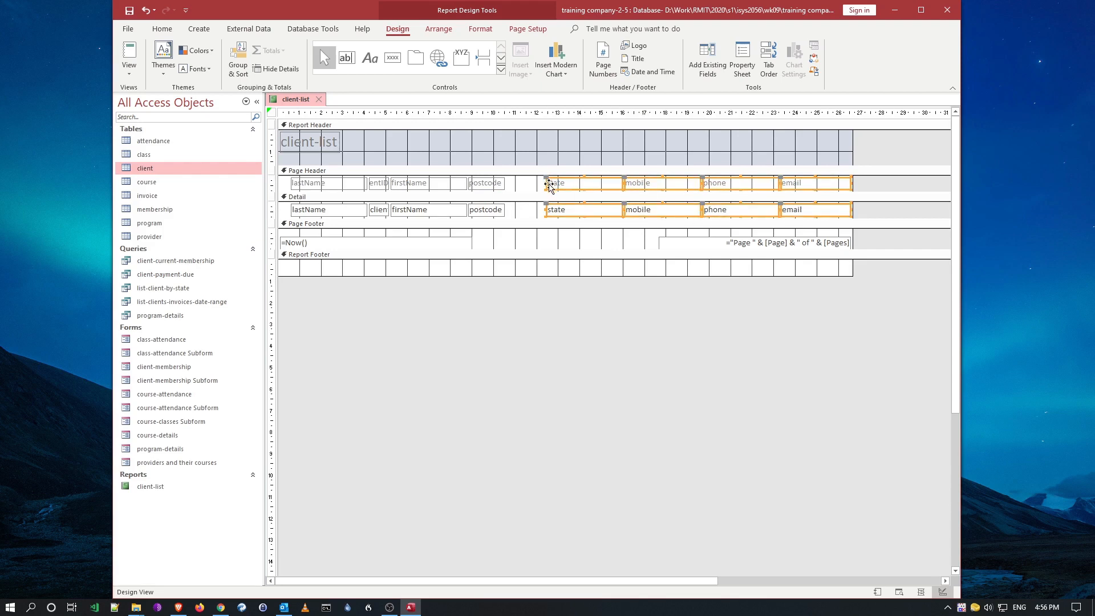
{"action": "key", "text": "Left"}
{"action": "key", "text": "Left"}
{"action": "key", "text": "Left"}
{"action": "key", "text": "Left"}
{"action": "key", "text": "Left"}
{"action": "key", "text": "Left"}
{"action": "key", "text": "Left"}
{"action": "key", "text": "Left"}
{"action": "key", "text": "Left"}
{"action": "key", "text": "Left"}
{"action": "key", "text": "Left"}
{"action": "key", "text": "Left"}
{"action": "key", "text": "Left"}
{"action": "key", "text": "Left"}
{"action": "key", "text": "Left"}
{"action": "key", "text": "Left"}
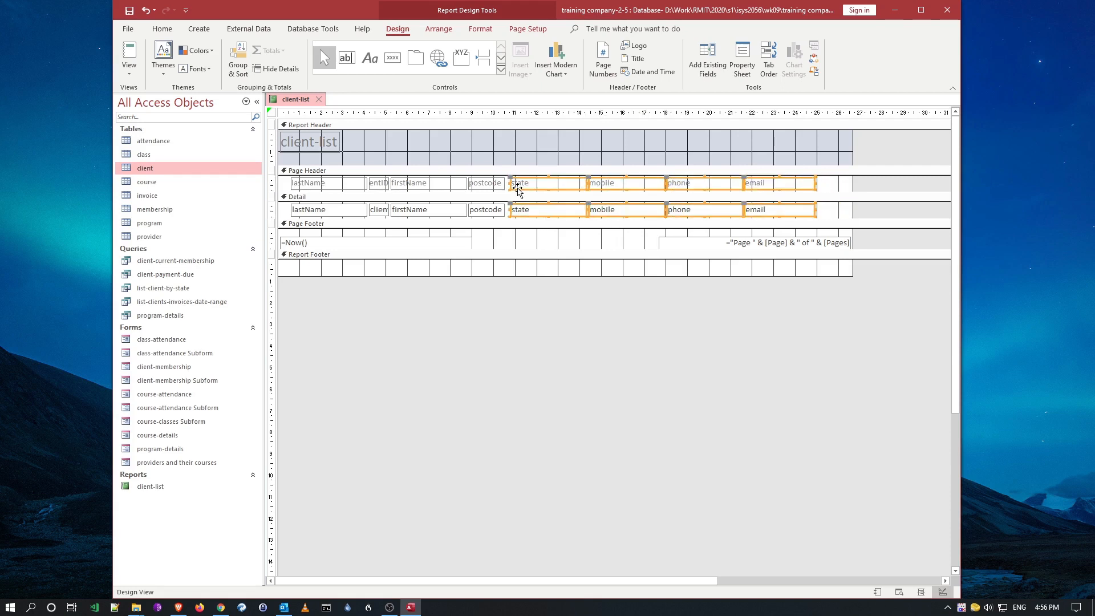
{"action": "left_click", "coordinate": [572, 225]}
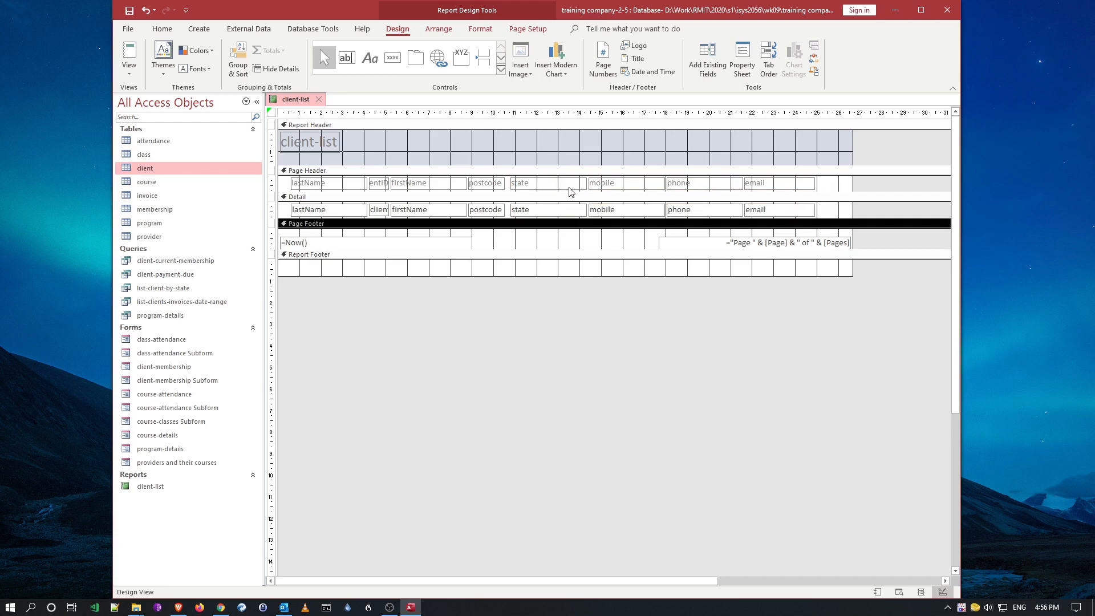
Narrow the state label and its Detail text box together to about 1.2 cm wide
{"action": "left_click", "coordinate": [560, 186]}
{"action": "left_click", "coordinate": [564, 209], "text": "shift"}
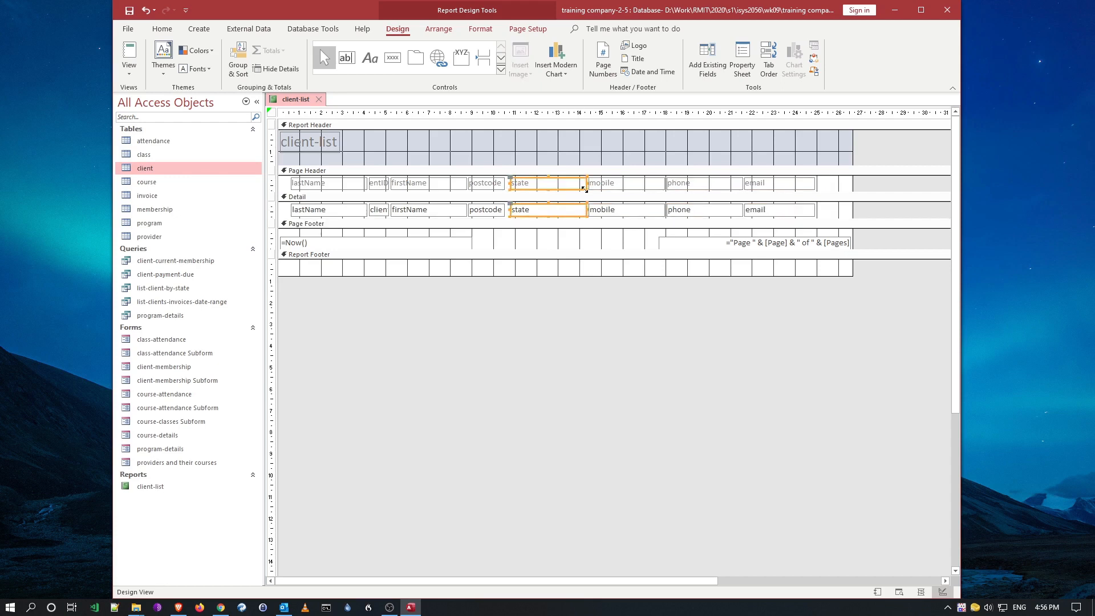
{"action": "left_click_drag", "start_coordinate": [546, 183], "coordinate": [536, 183]}
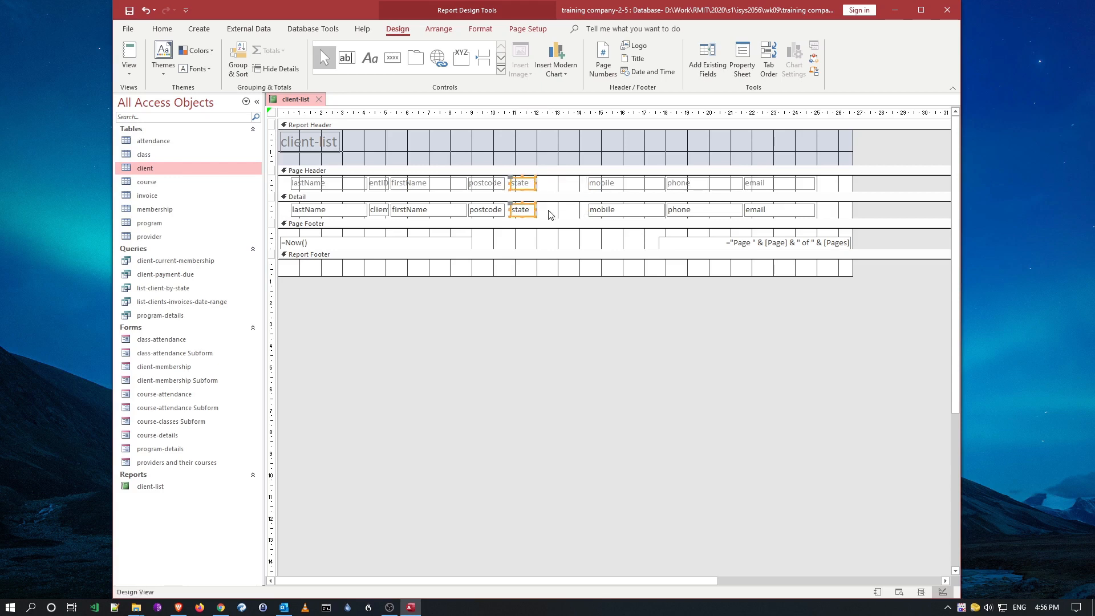
Shift the mobile, phone and email labels and text boxes left together to close the gap after the state column
{"action": "left_click", "coordinate": [607, 184]}
{"action": "left_click", "coordinate": [618, 209], "text": "shift"}
{"action": "left_click", "coordinate": [711, 186], "text": "shift"}
{"action": "left_click", "coordinate": [713, 209], "text": "shift"}
{"action": "left_click", "coordinate": [755, 188], "text": "shift"}
{"action": "left_click", "coordinate": [765, 208], "text": "shift"}
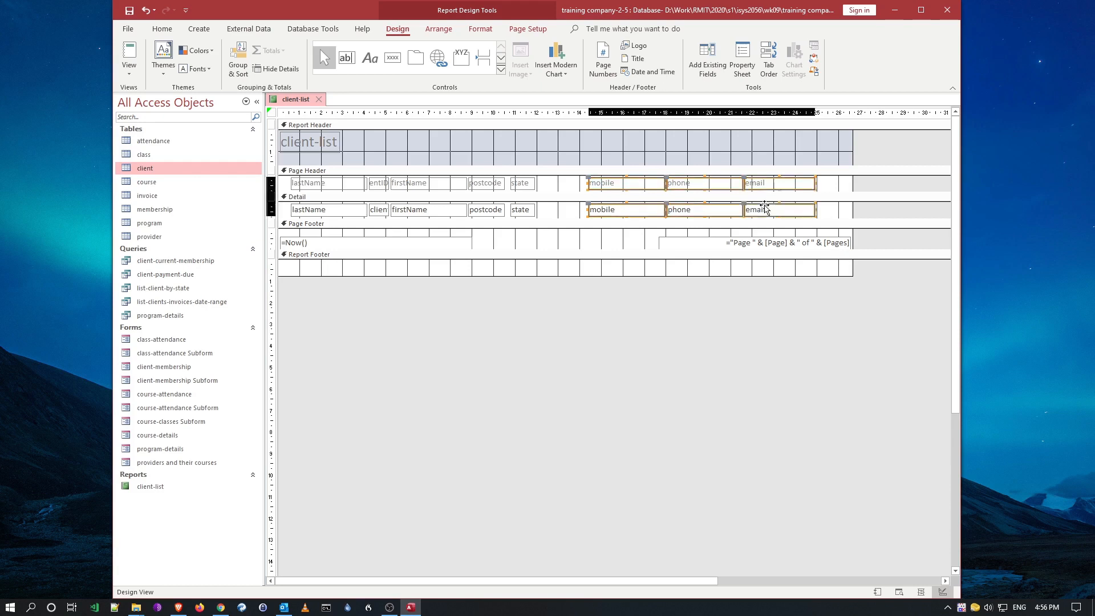
{"action": "key", "text": "Left"}
{"action": "key", "text": "Left"}
{"action": "key", "text": "Left"}
{"action": "key", "text": "Left"}
{"action": "key", "text": "Left"}
{"action": "key", "text": "Left"}
{"action": "key", "text": "Left"}
{"action": "key", "text": "Left"}
{"action": "key", "text": "Left"}
{"action": "key", "text": "Left"}
{"action": "key", "text": "Left"}
{"action": "key", "text": "Left"}
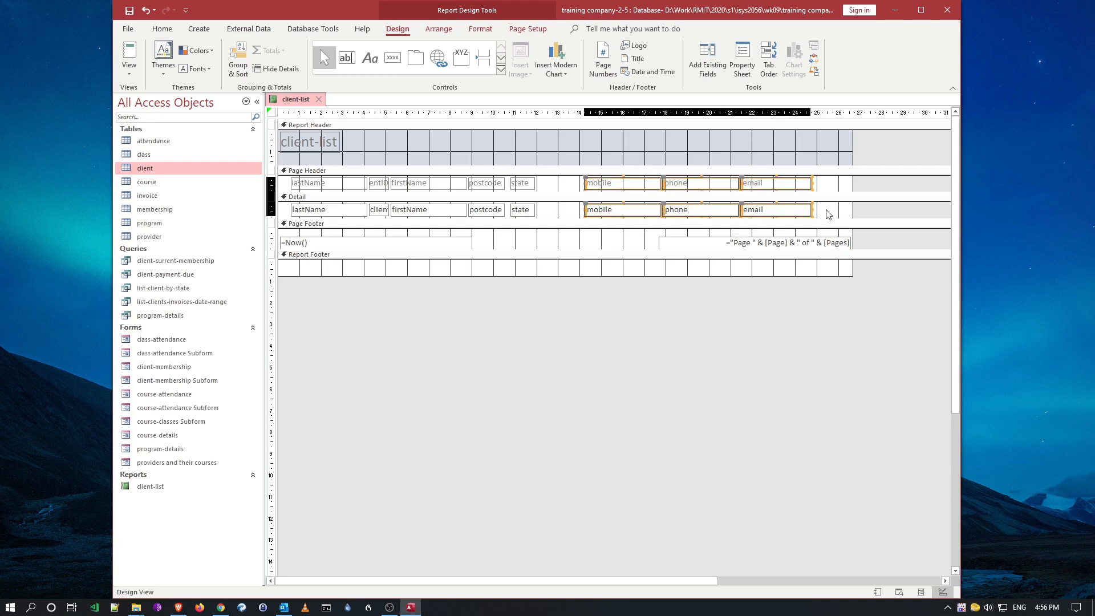
{"action": "key", "text": "Right"}
{"action": "key", "text": "Right"}
{"action": "key", "text": "Right"}
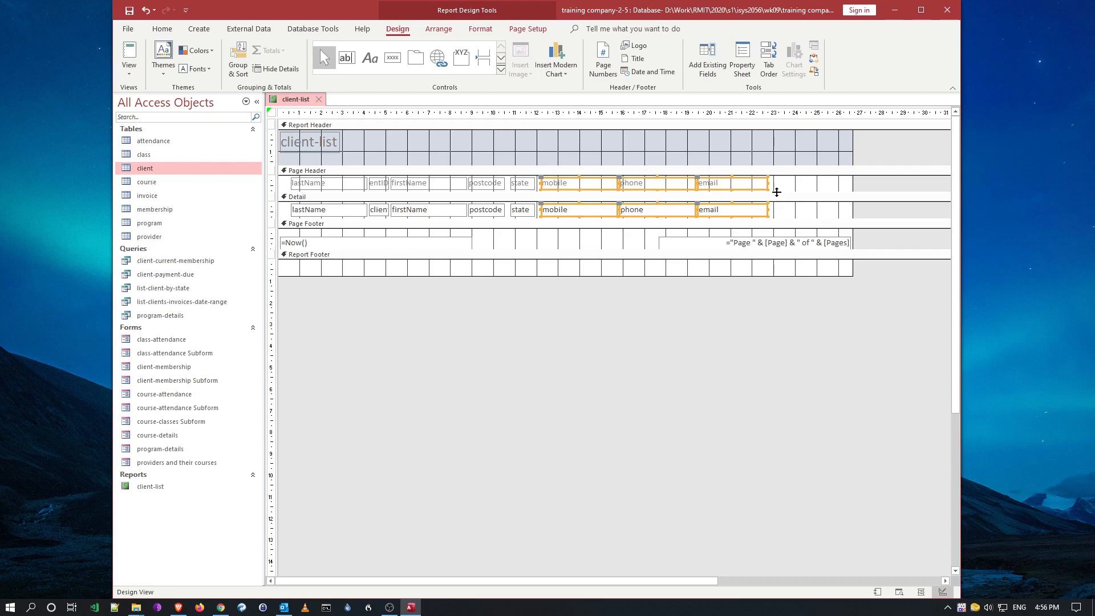
Widen the email label and text box to about 6.9 cm, ending just inside the report's right edge
{"action": "left_click", "coordinate": [757, 184]}
{"action": "left_click", "coordinate": [761, 210], "text": "shift"}
{"action": "left_click_drag", "start_coordinate": [826, 181], "coordinate": [845, 181]}
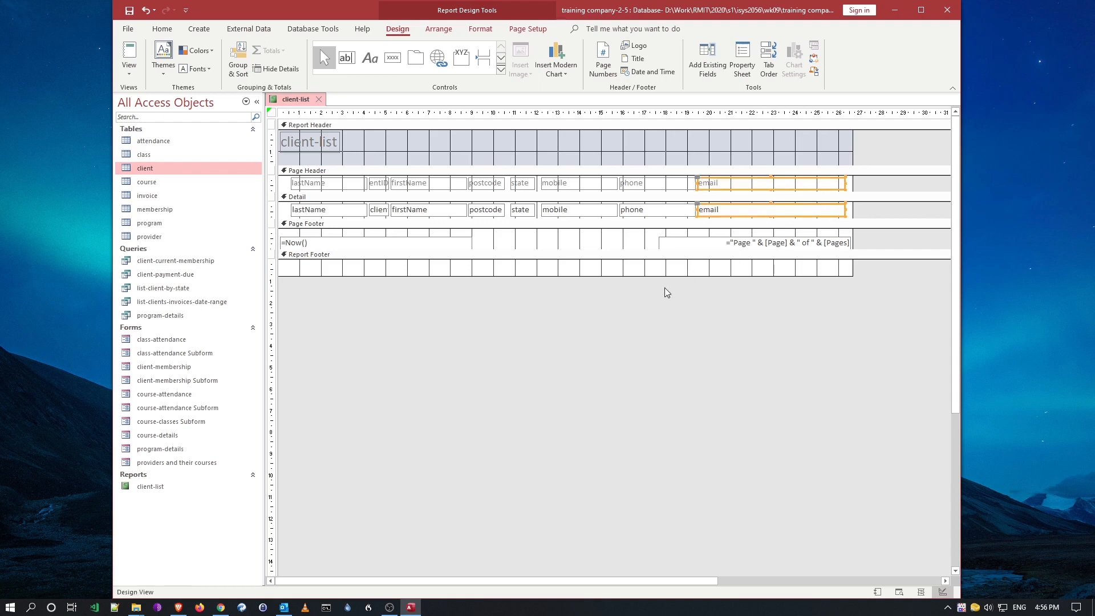
{"action": "left_click", "coordinate": [496, 240]}
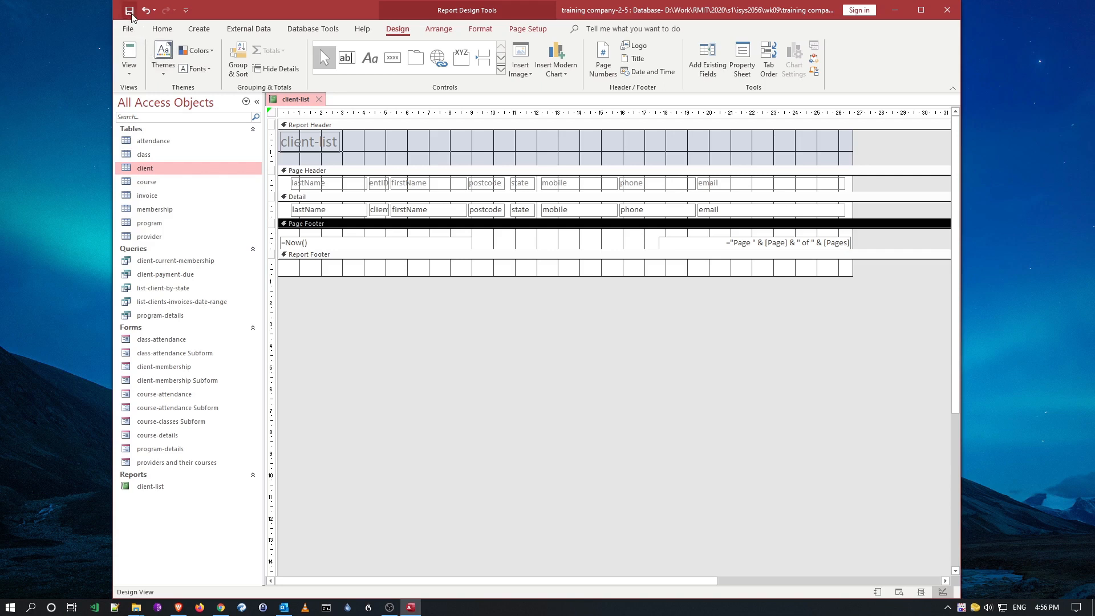
Display the client-list report in Report View to check the adjusted column widths
{"action": "left_click", "coordinate": [131, 53]}
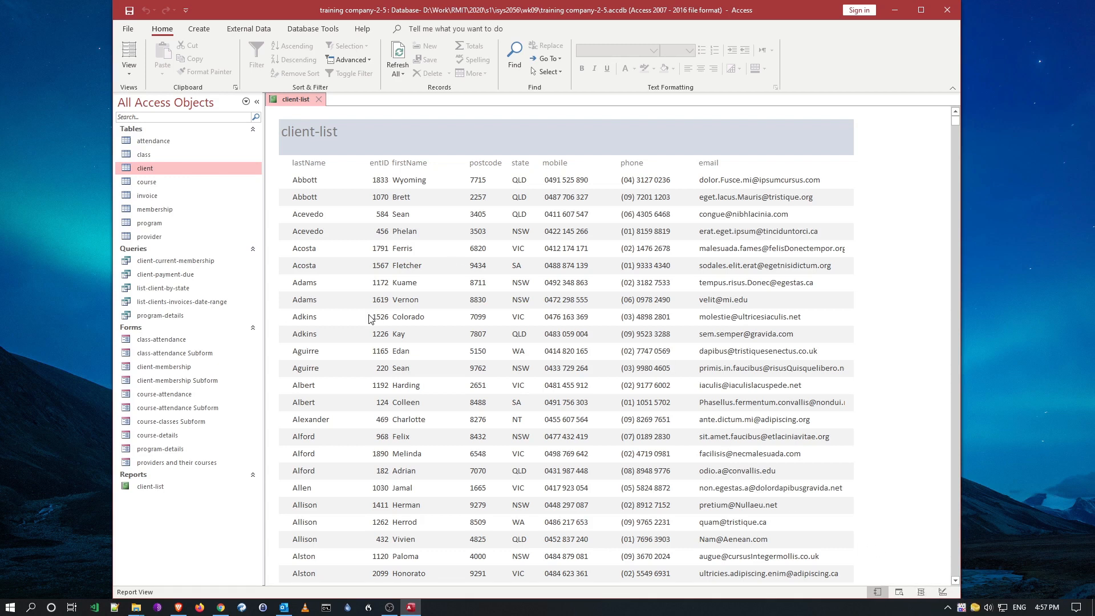
{"action": "left_click", "coordinate": [130, 74]}
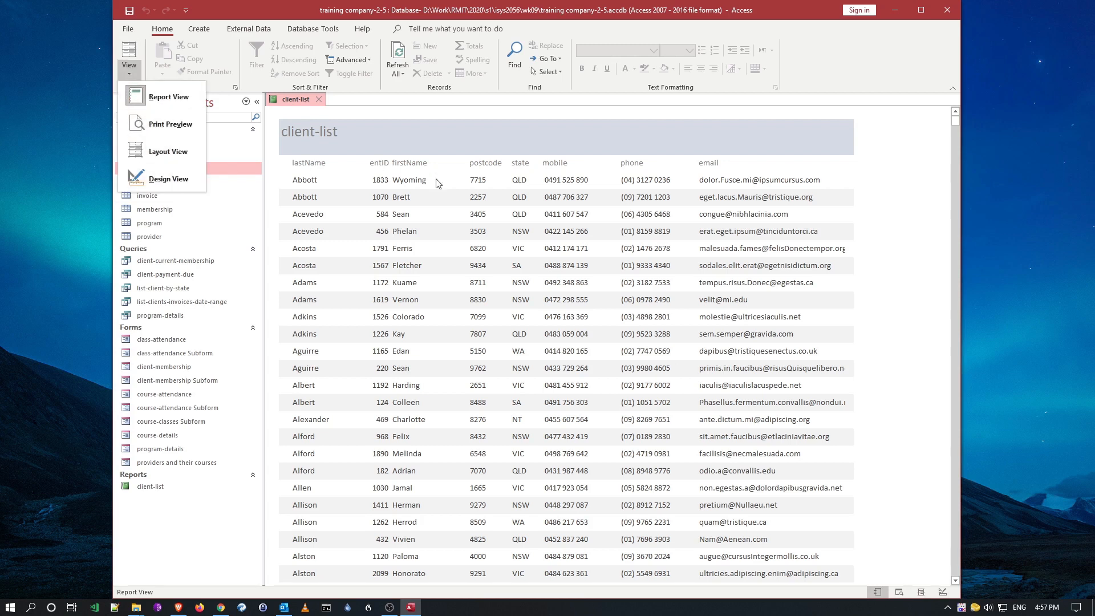
{"action": "left_click", "coordinate": [416, 125]}
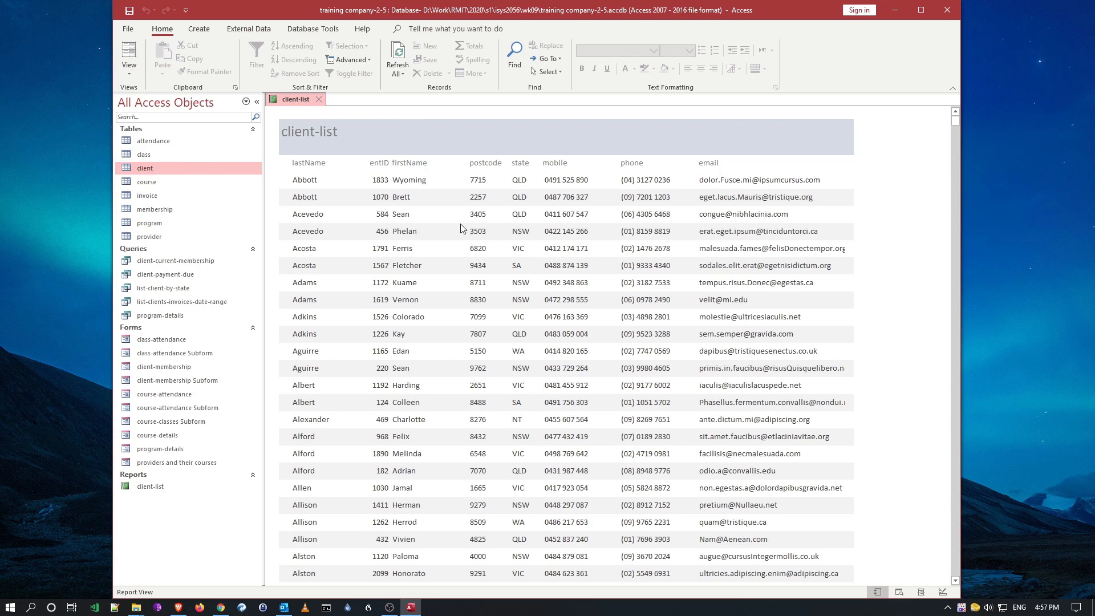